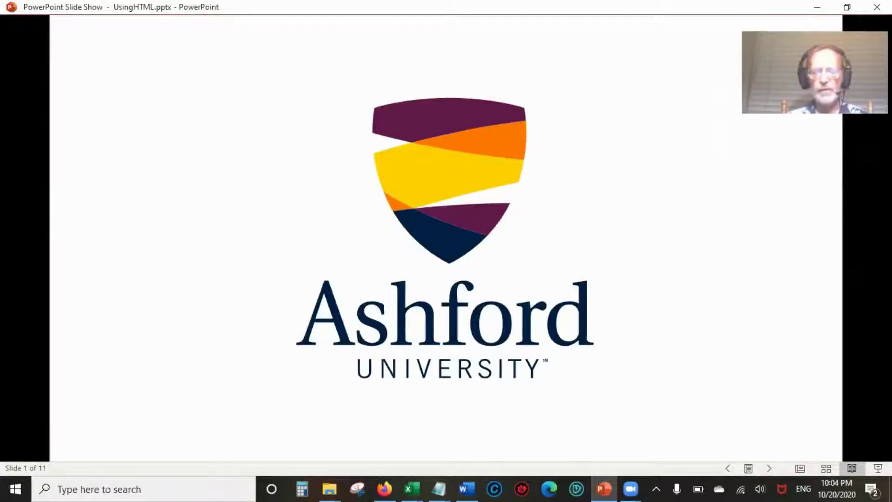
- Advance past the logo to slide 2, 'Using HTML in Creating Better Visuals', with presenter credits
key("Right")
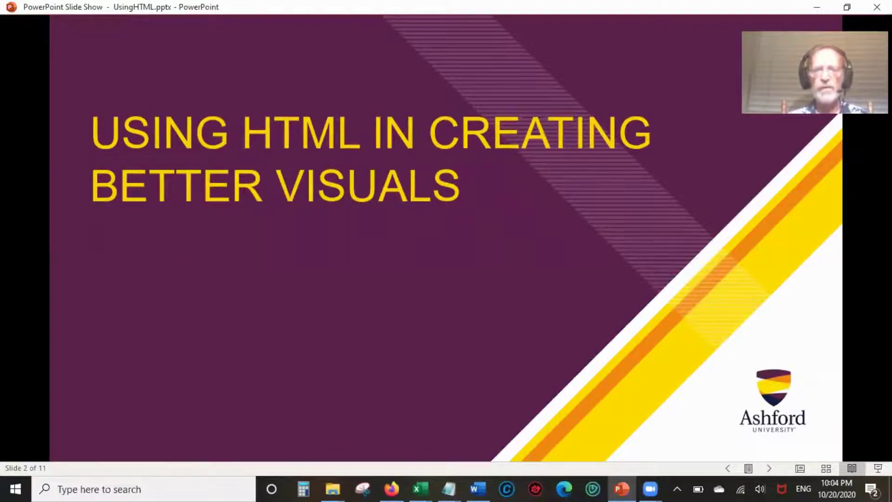
key("Right")
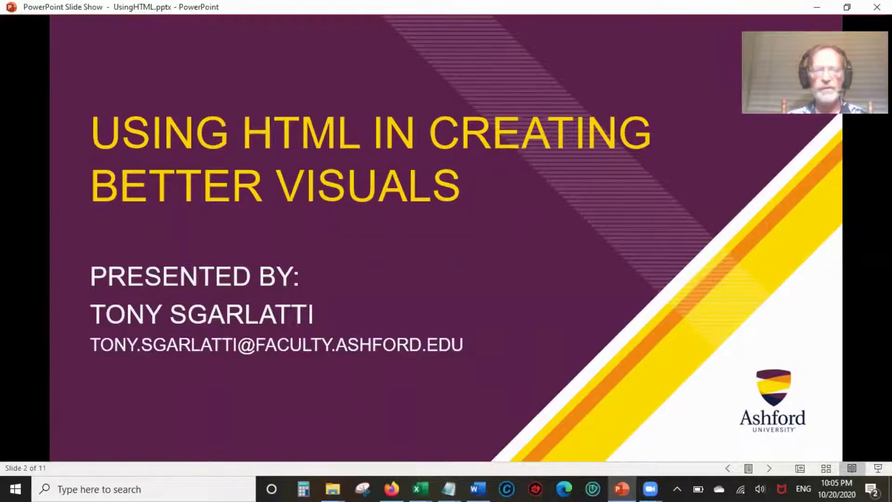
- Go to the agenda slide and reveal Who am I?, the Announcement point, and its first two sub-points
key("Right")
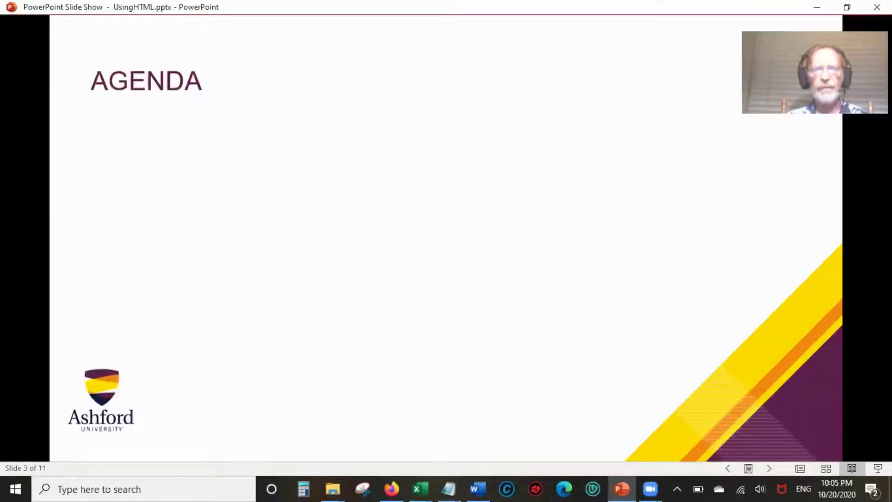
key("Right")
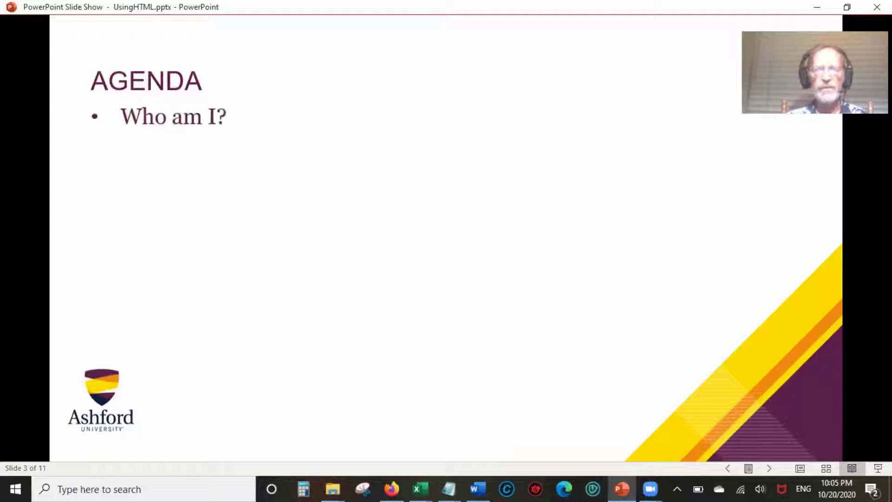
key("Right")
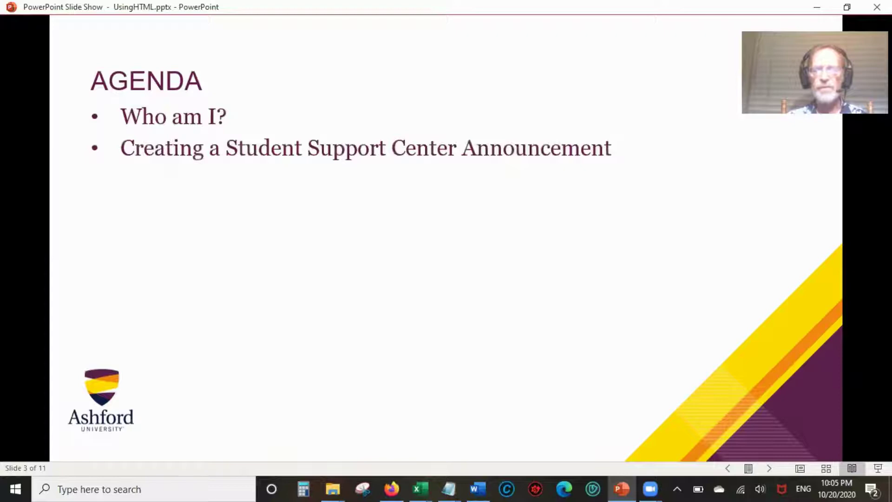
key("Right")
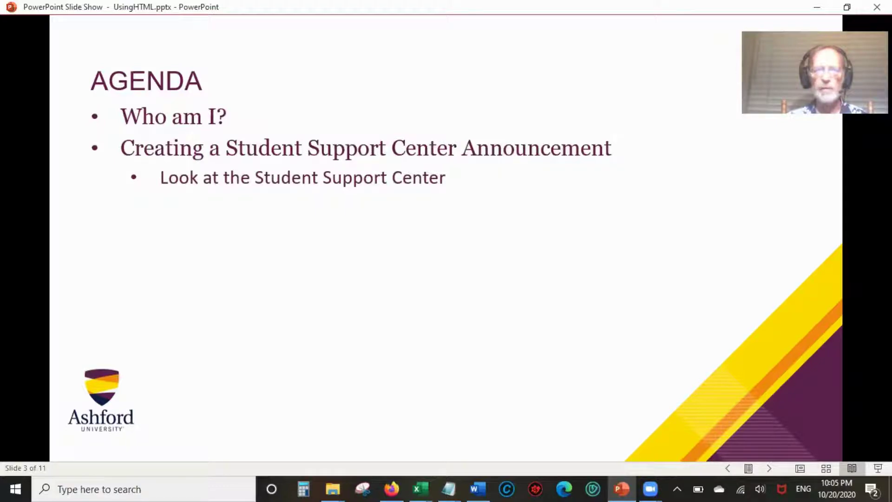
key("Right")
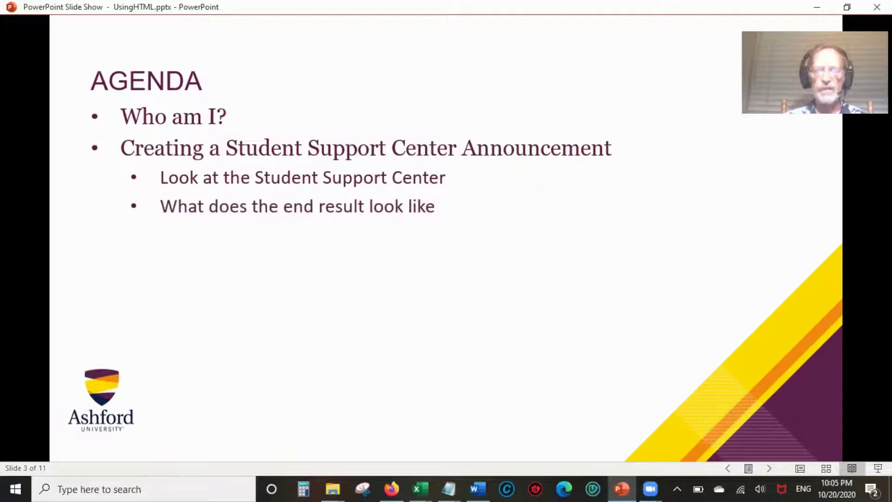
- Reveal the remaining agenda sub-points through Wrap up, then move to slide 4, WHO AM I?
key("Right")
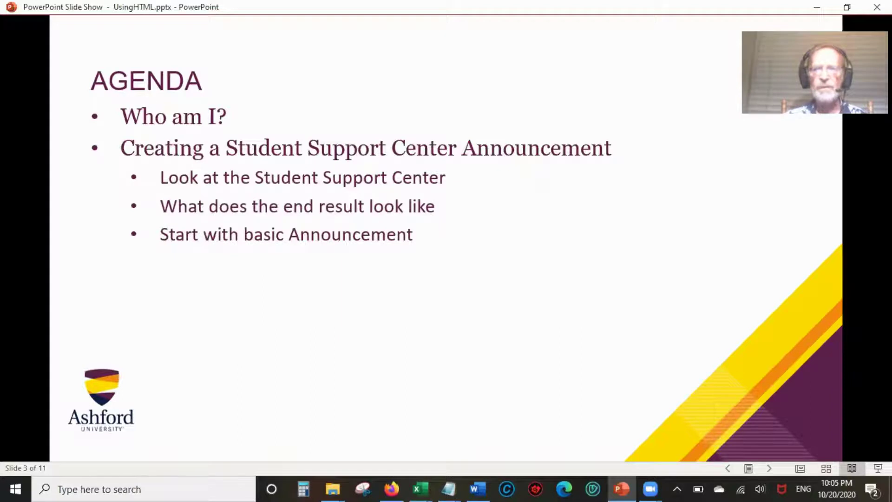
key("Right")
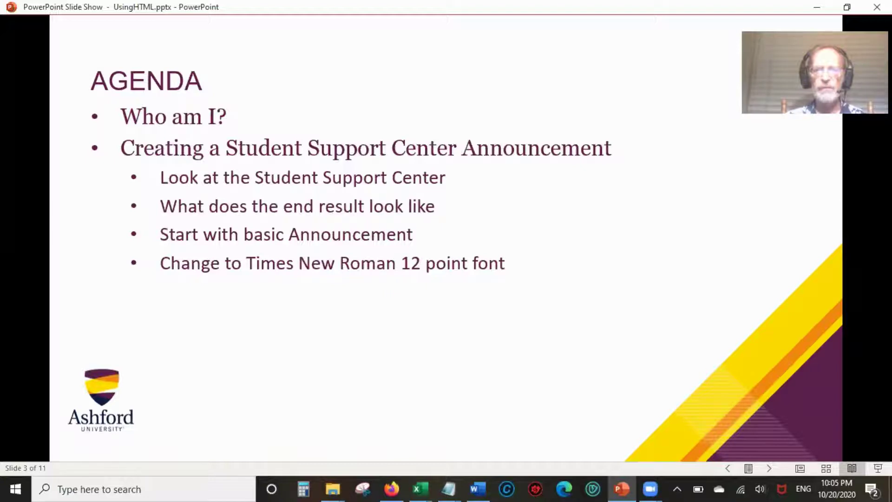
key("Right")
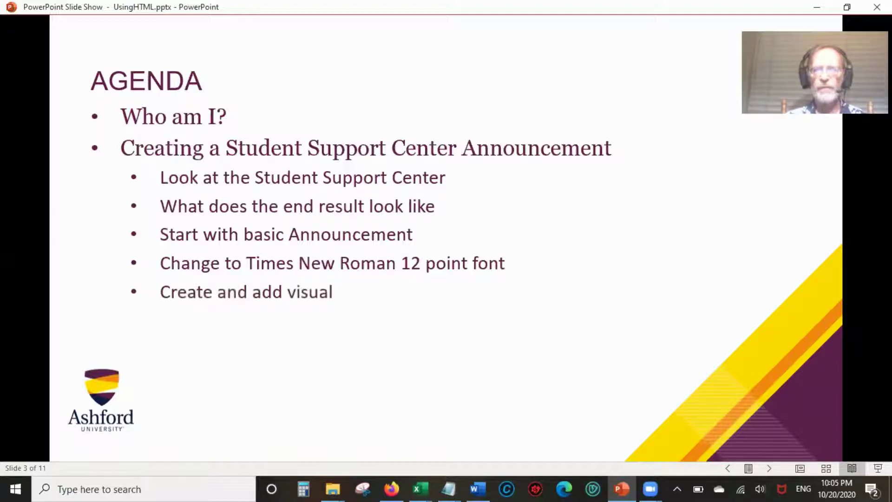
key("Right")
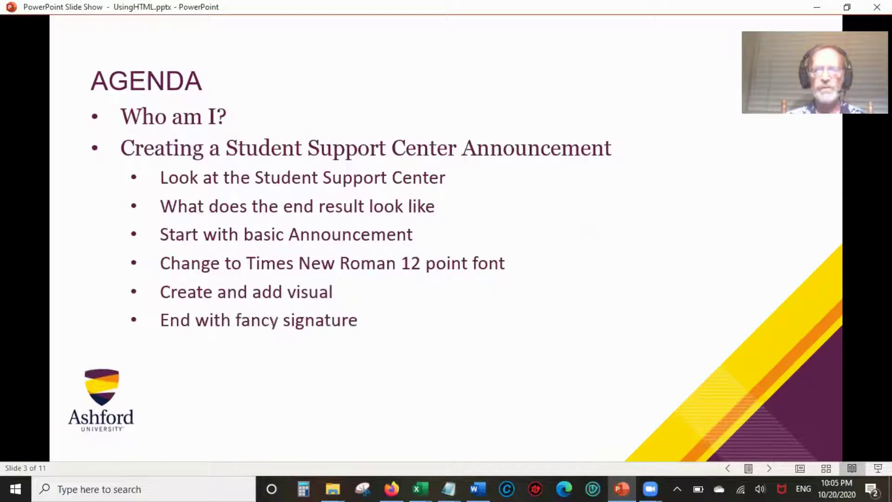
key("Right")
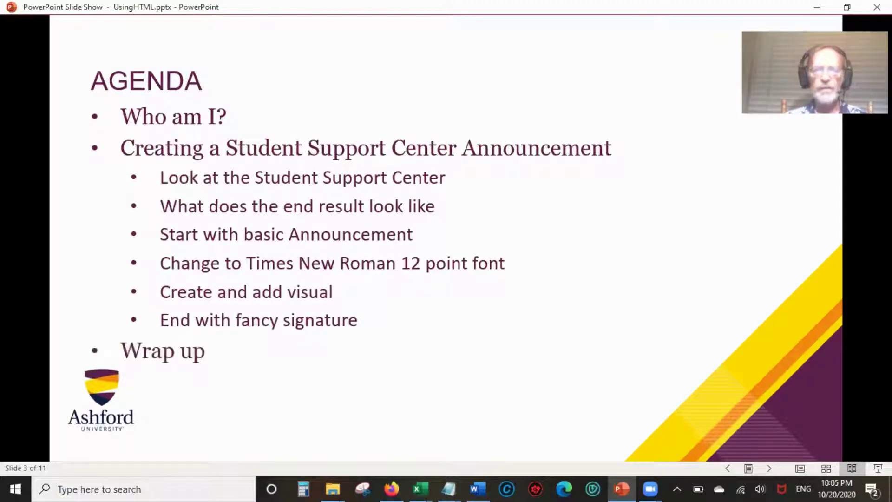
key("Right")
- Bring in the WHO AM I? title and bullets: 124 classes, continuous improvement, 2016 TLC presentation
key("Right")
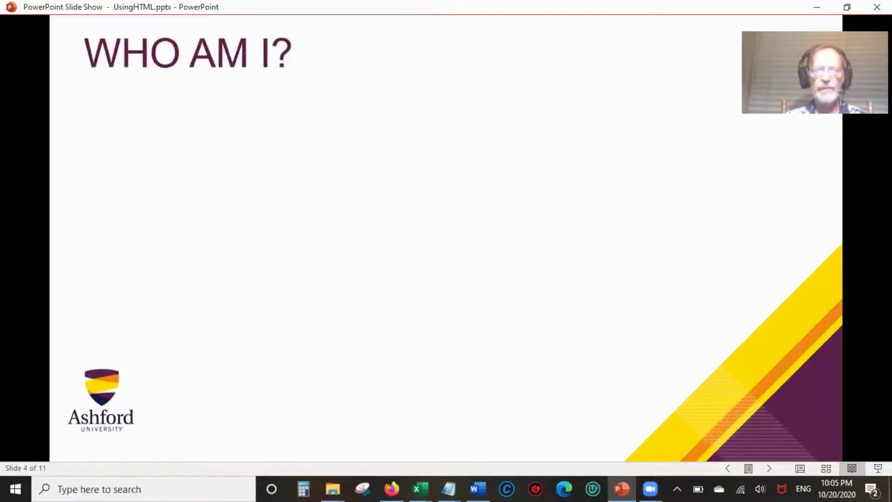
key("Right")
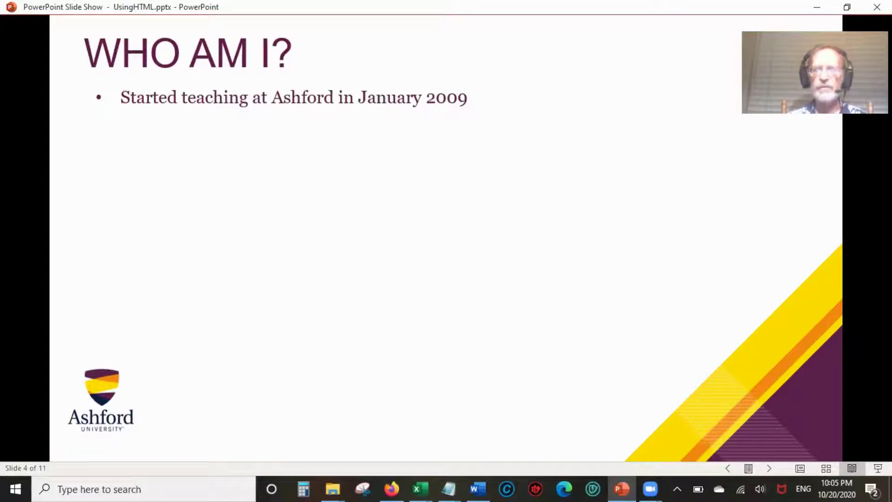
key("Right")
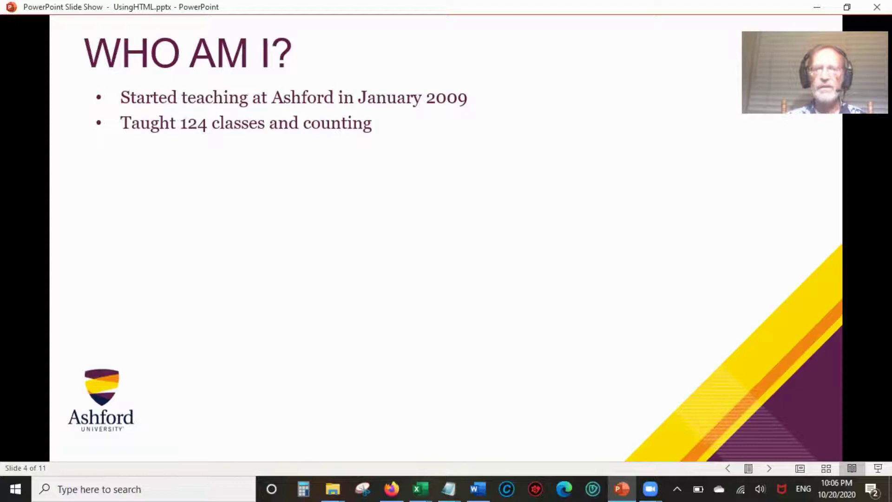
key("Right")
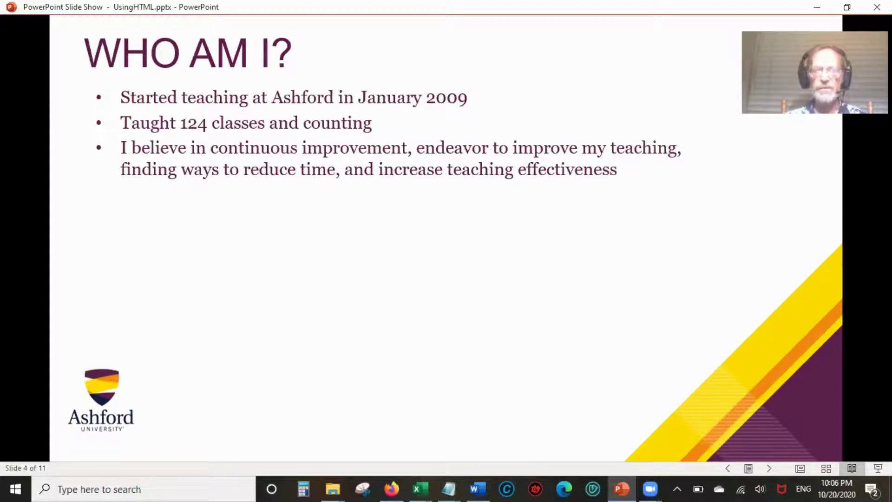
key("Right")
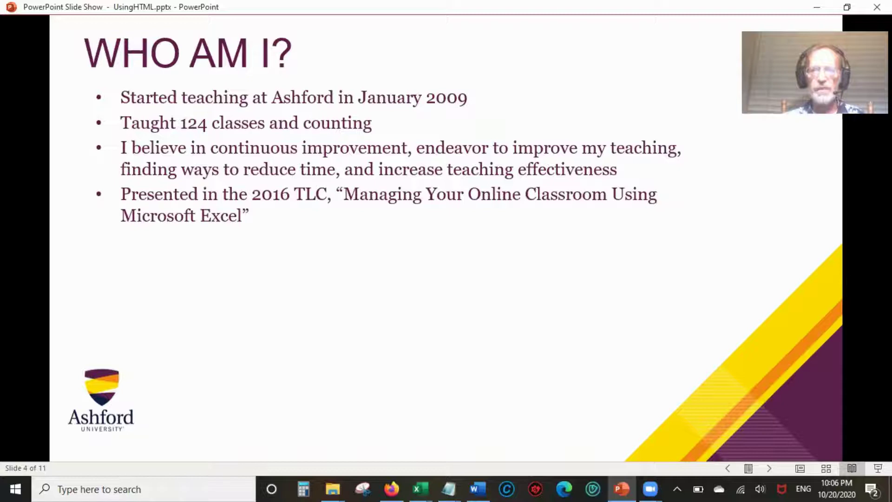
- Reveal the 2017 TLC, 2018 TLC and Ashford Senate bullets, then advance to slide 5
key("Right")
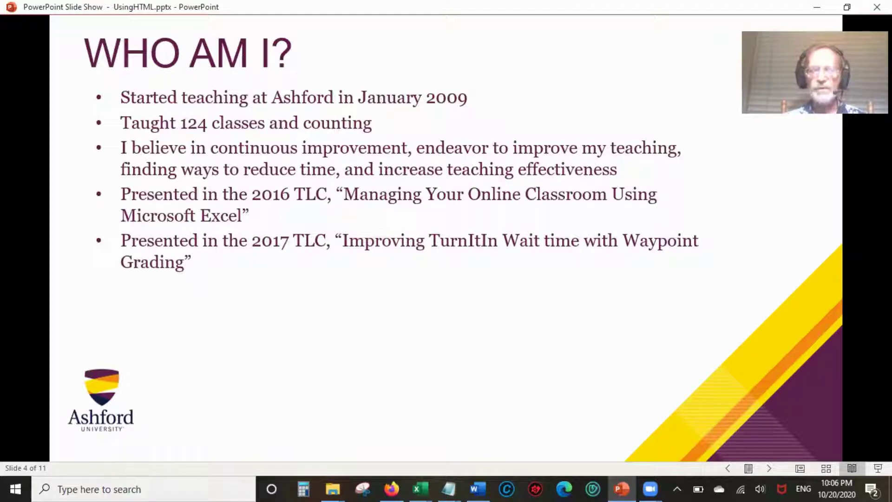
key("Right")
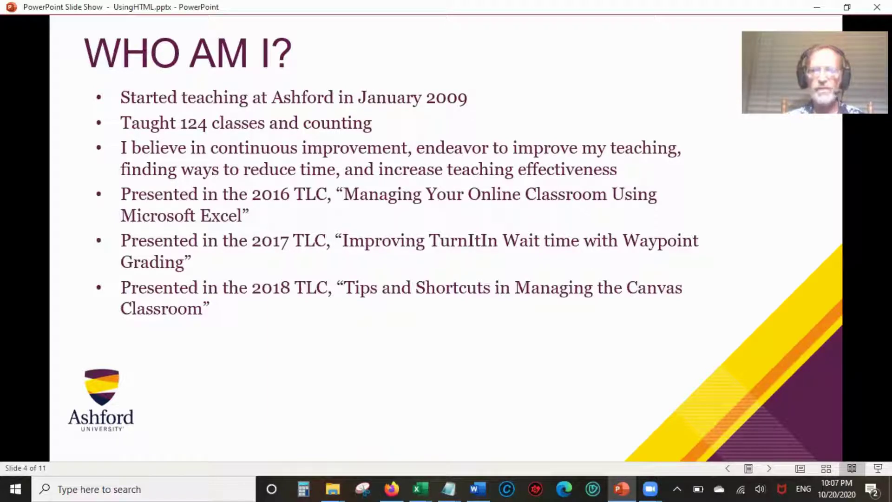
key("Right")
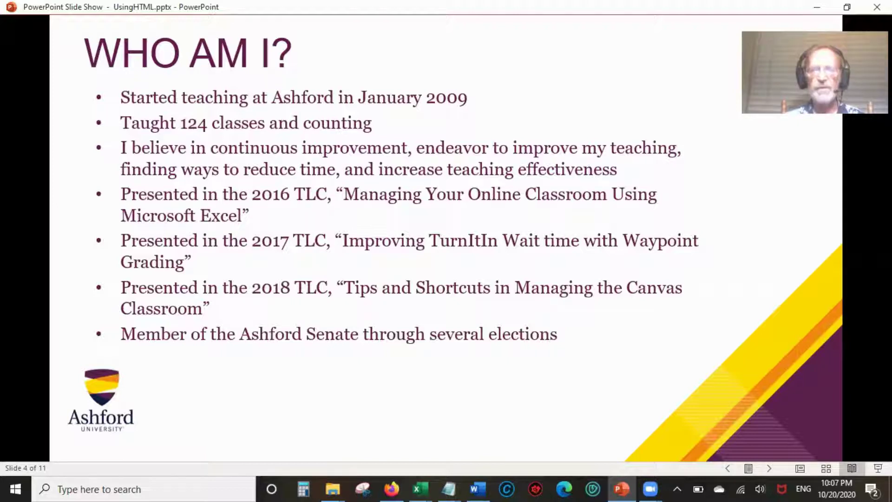
key("Right")
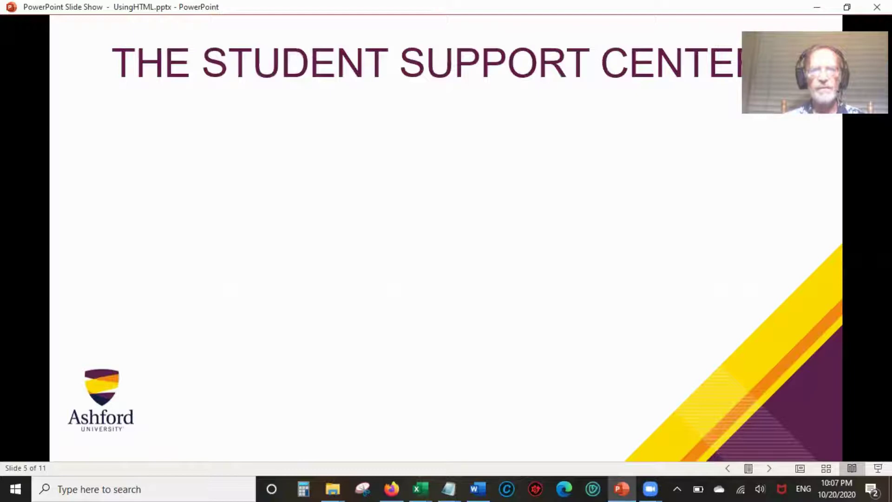
- Switch to Firefox, follow the announcement's Student Support Center link, and scroll through its topic tiles
left_click(393, 487)
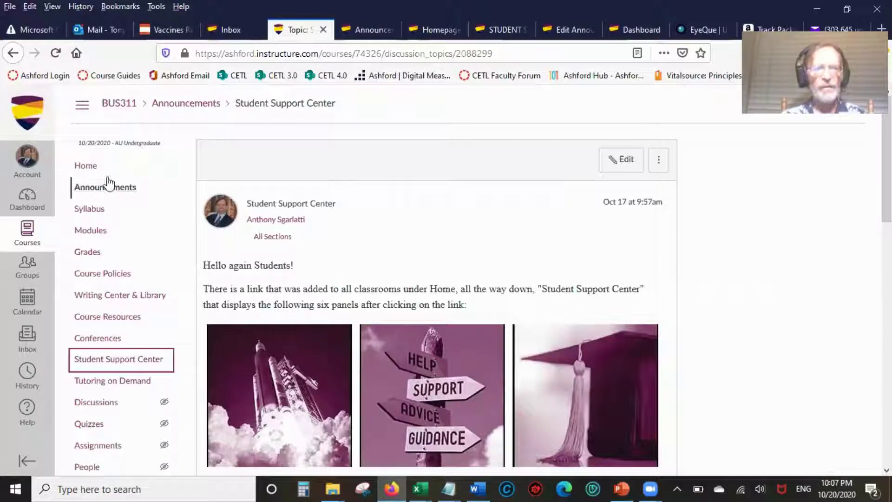
left_click(123, 363)
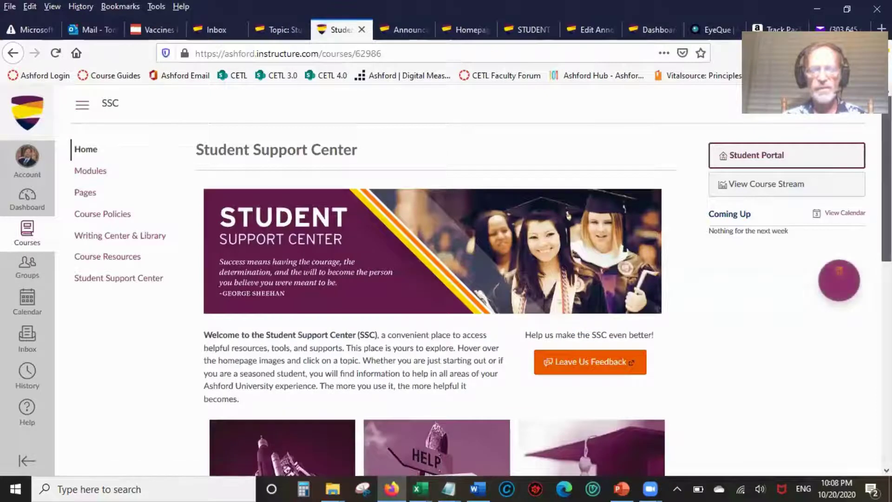
scroll(866, 362, "down", 6)
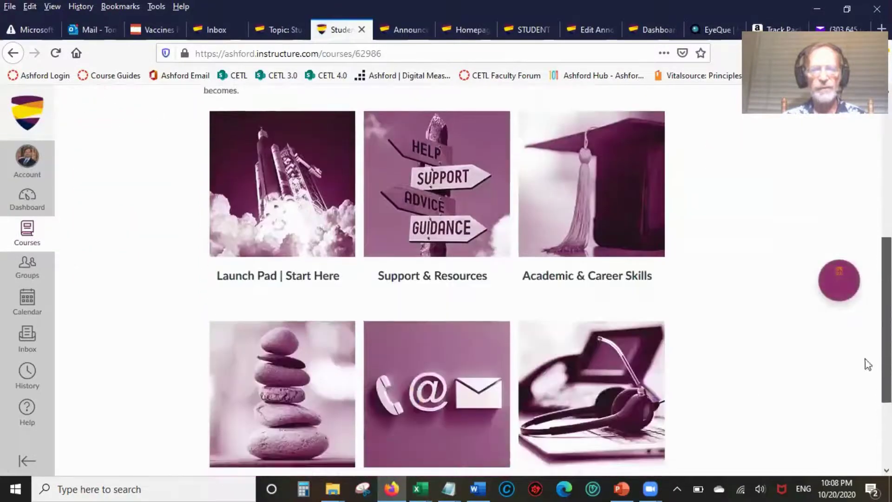
mouse_move(590, 415)
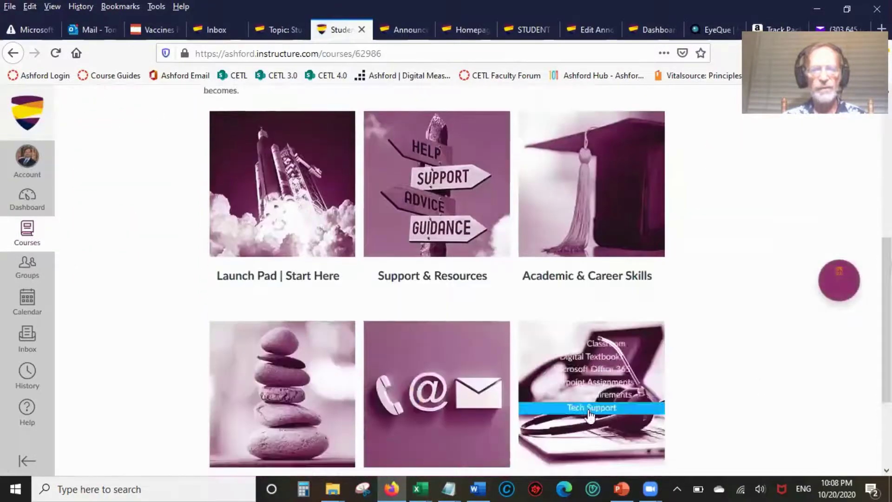
mouse_move(279, 394)
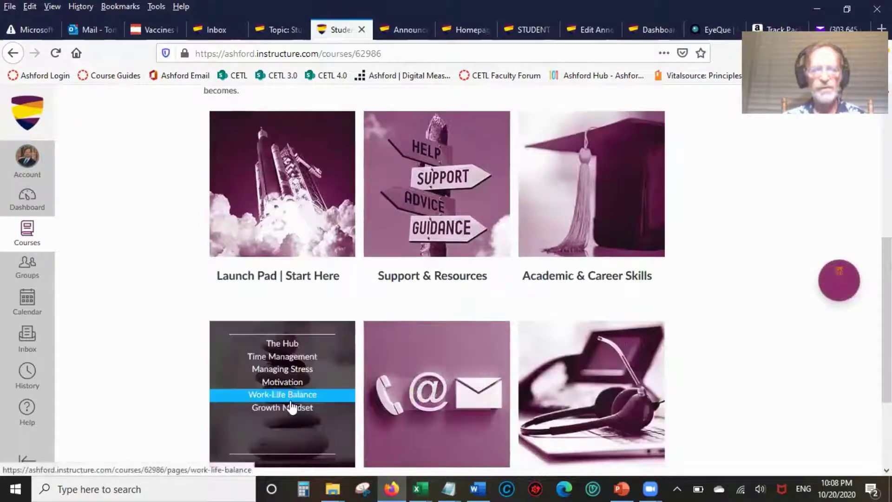
- Open the Time Management page to its Tips & Strategies section
left_click(282, 357)
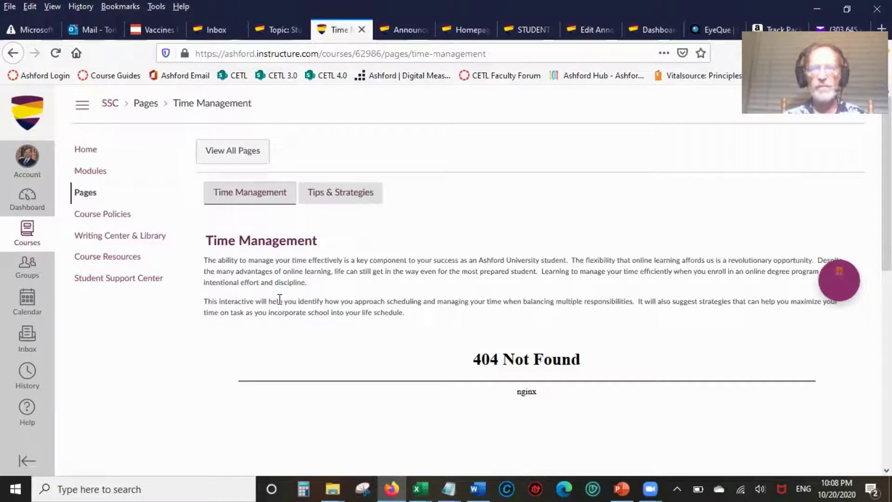
left_click(338, 193)
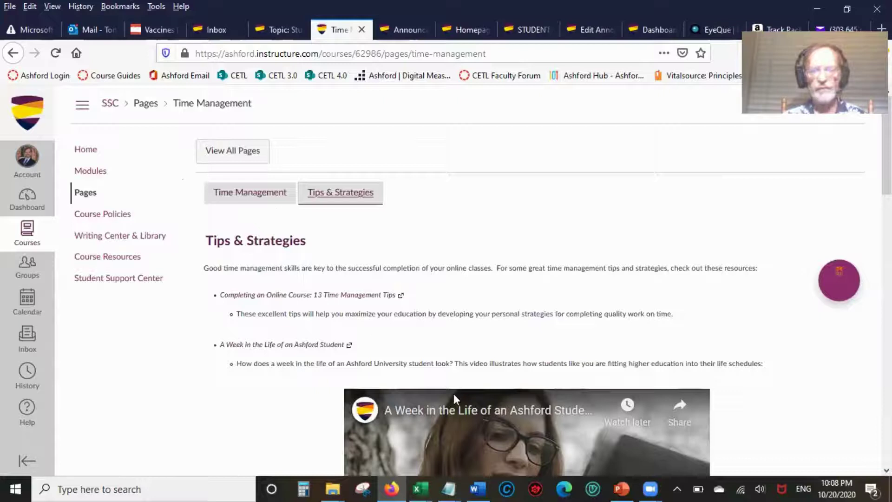
- Return to the slide show and advance to slide 6, THE END RESULT
left_click(622, 488)
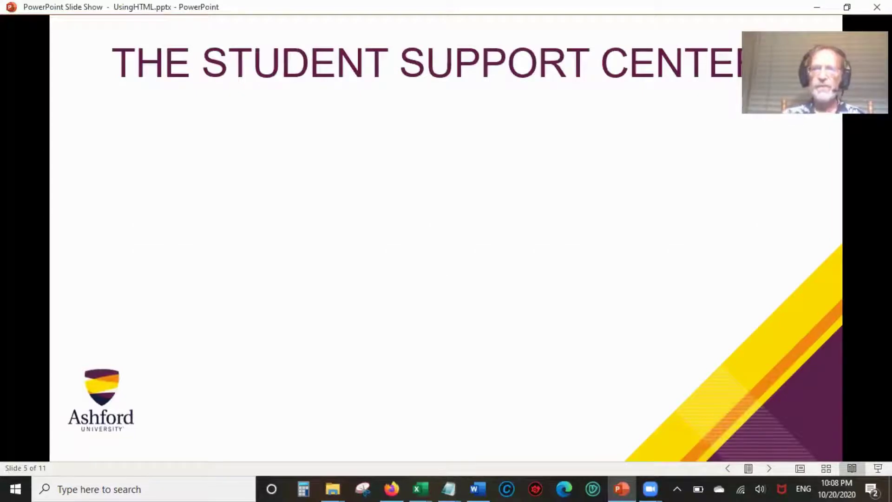
key("Right")
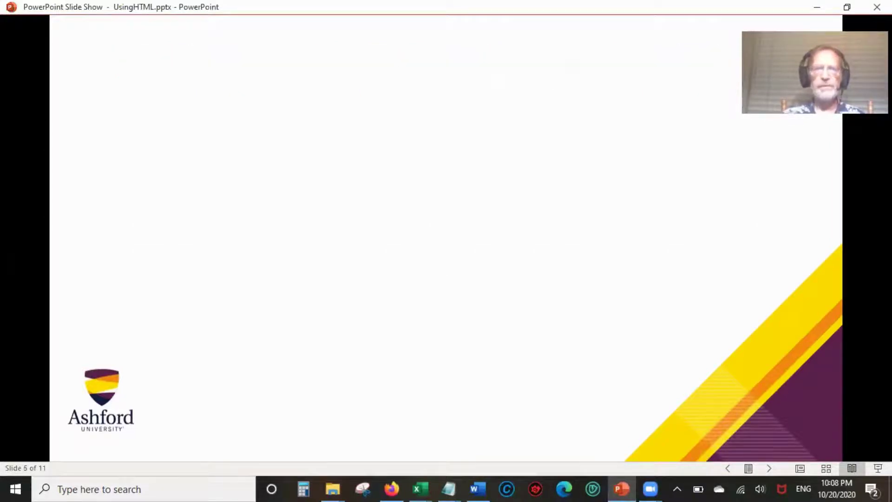
key("Right")
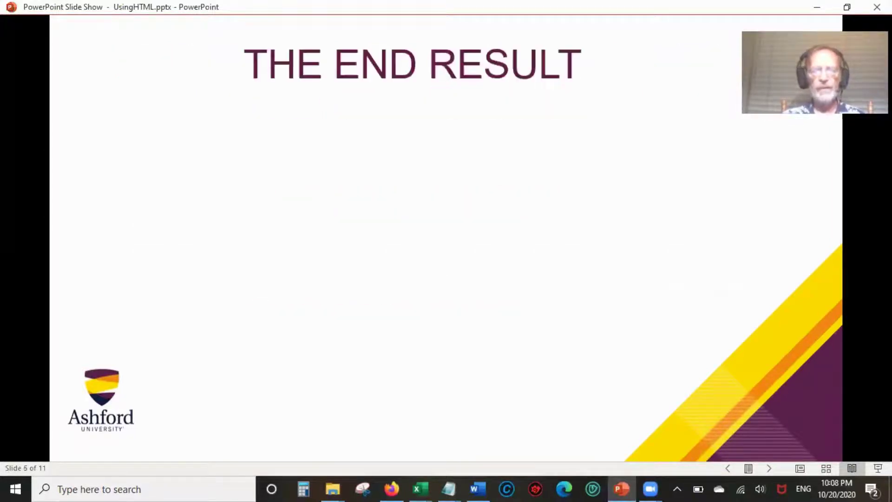
- Switch to the browser's announcement tab and scroll the finished announcement down to its script signature
left_click(390, 488)
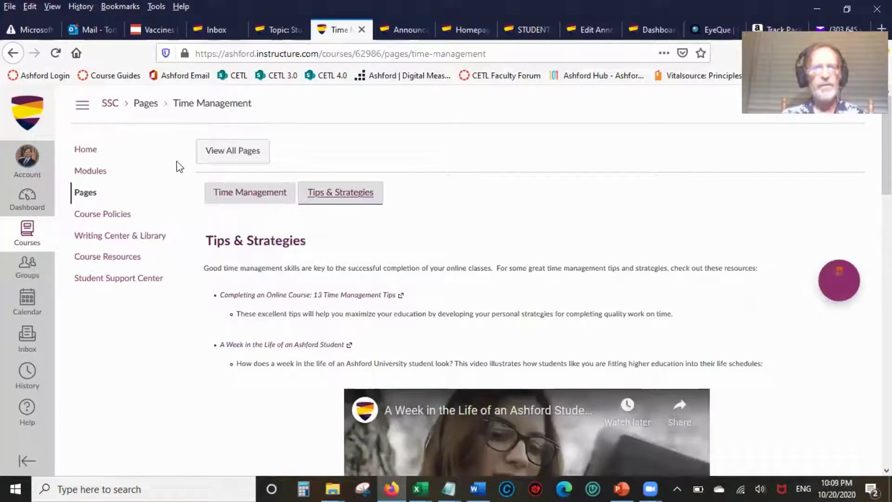
left_click(279, 30)
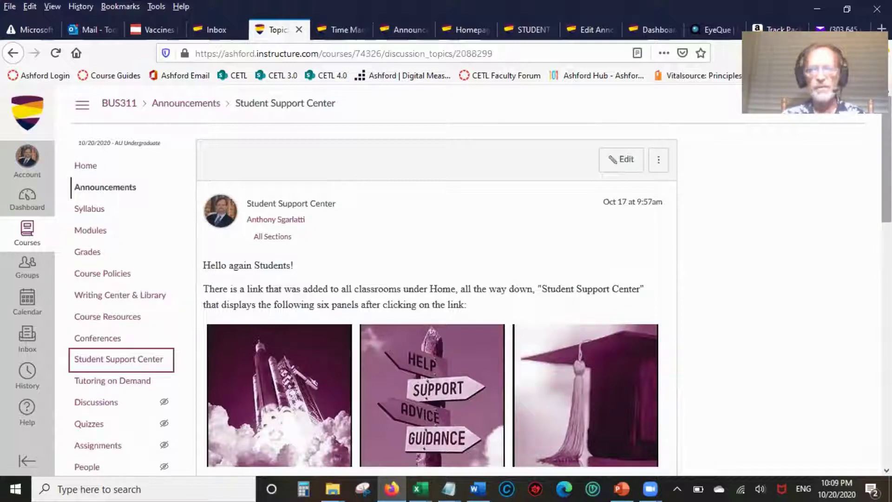
scroll(886, 158, "down", 5)
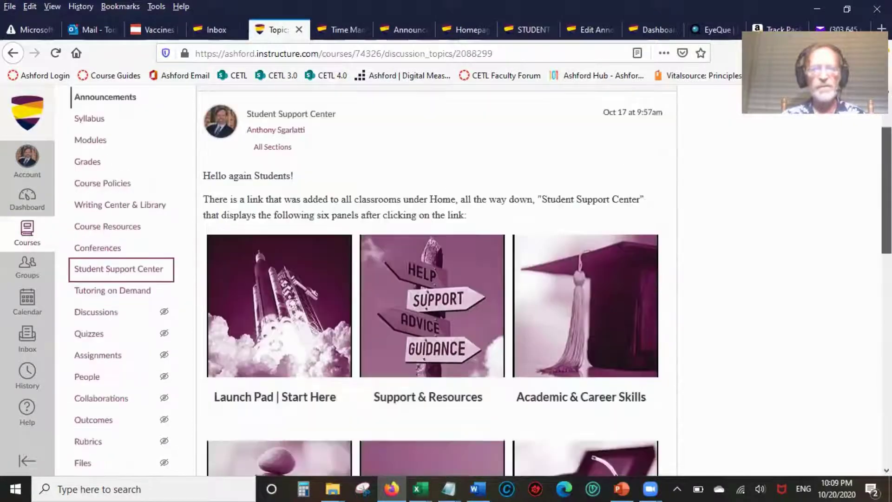
scroll(480, 281, "down", 1)
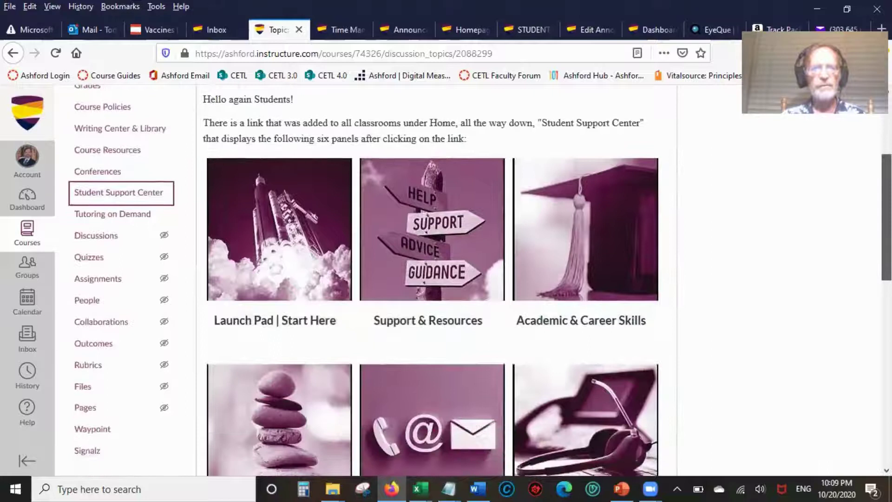
scroll(432, 279, "down", 2)
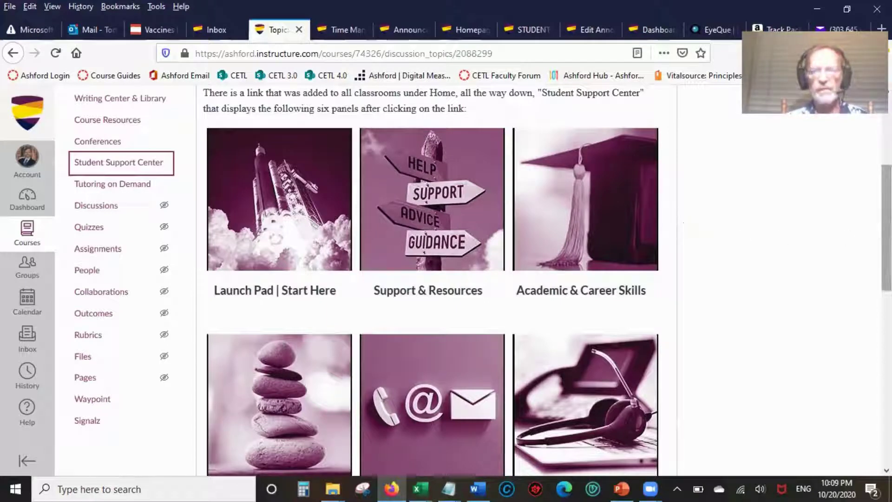
scroll(885, 279, "down", 3)
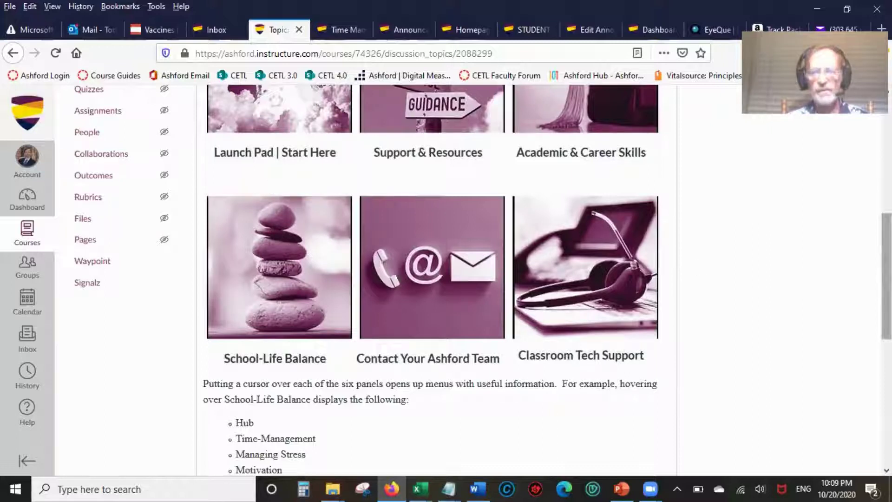
left_click_drag(887, 276, 887, 377)
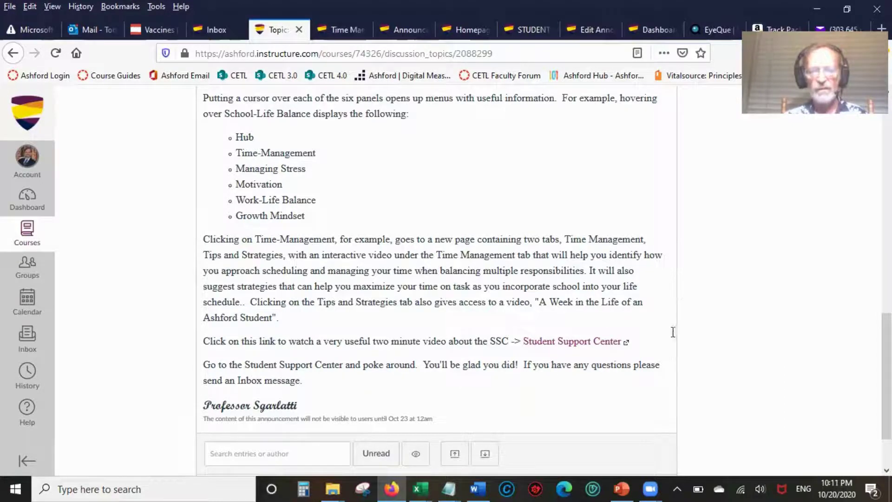
- Advance the slide show to slide 7, BASIC ANNOUNCEMENT, then return to the Canvas announcement's greeting
left_click(623, 488)
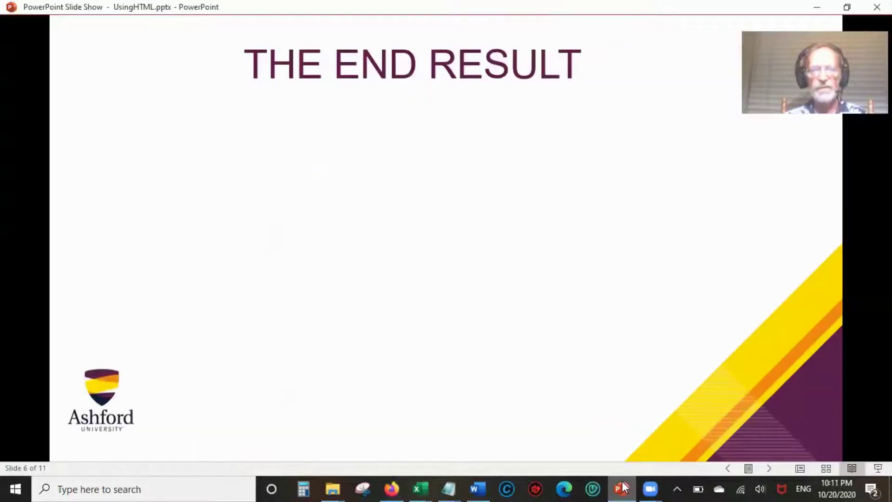
left_click(489, 290)
left_click(489, 290)
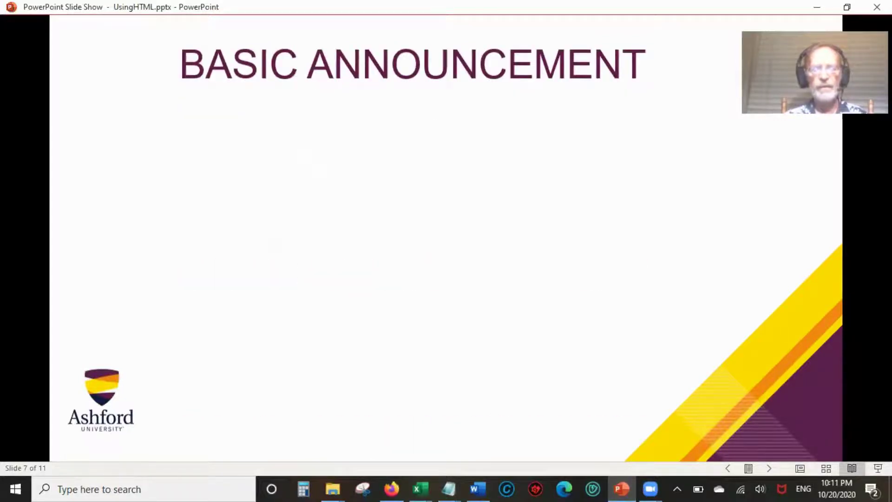
left_click(393, 481)
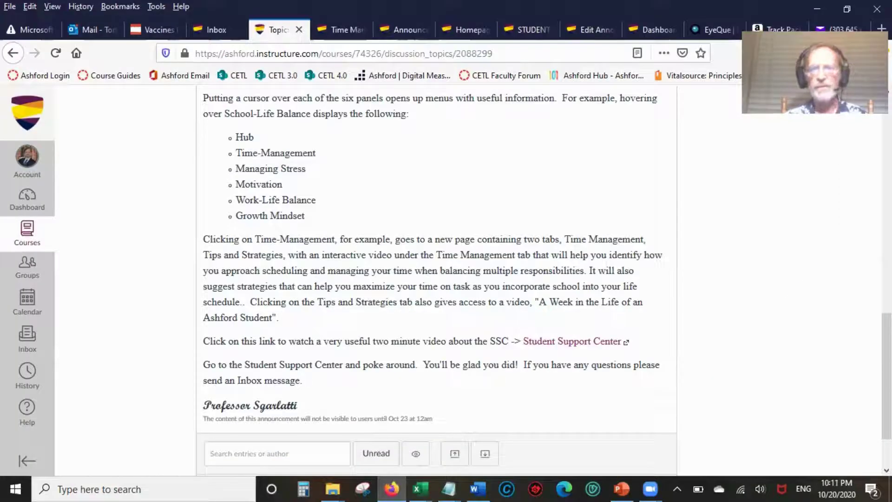
left_click_drag(886, 376, 886, 158)
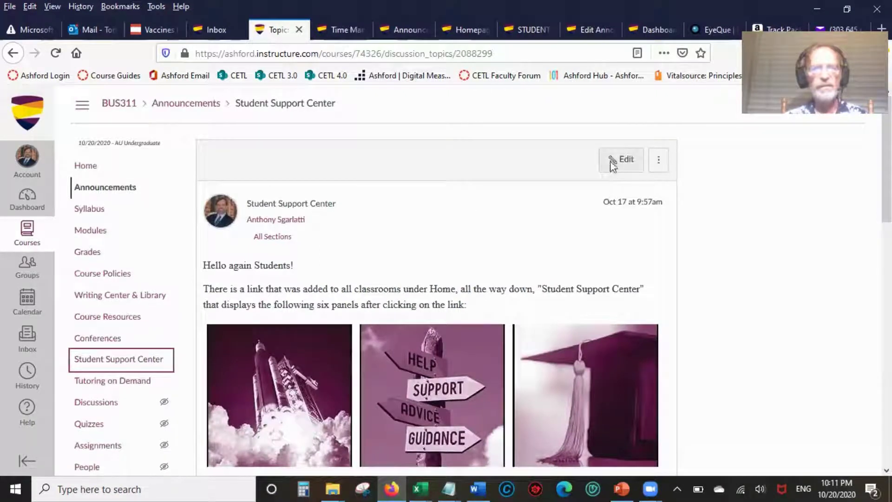
- Create a new announcement titled 'Student Support Center' with body text 'Hello again Students,'
left_click(125, 188)
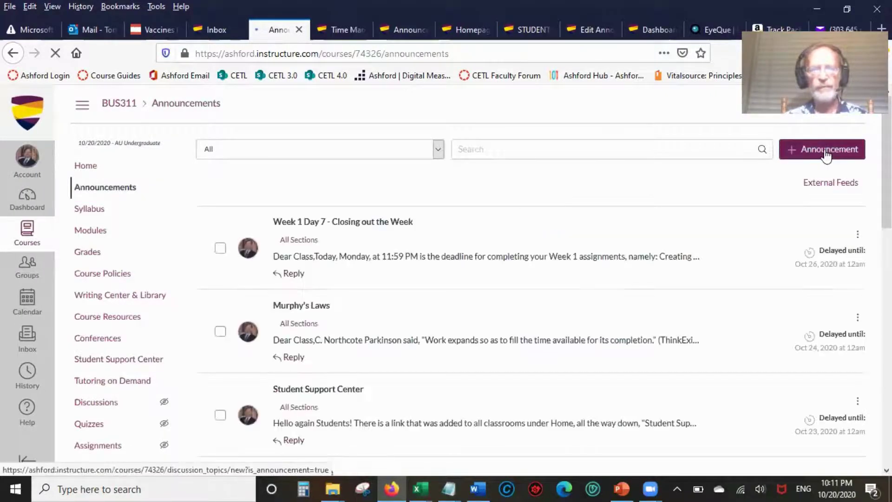
left_click(826, 153)
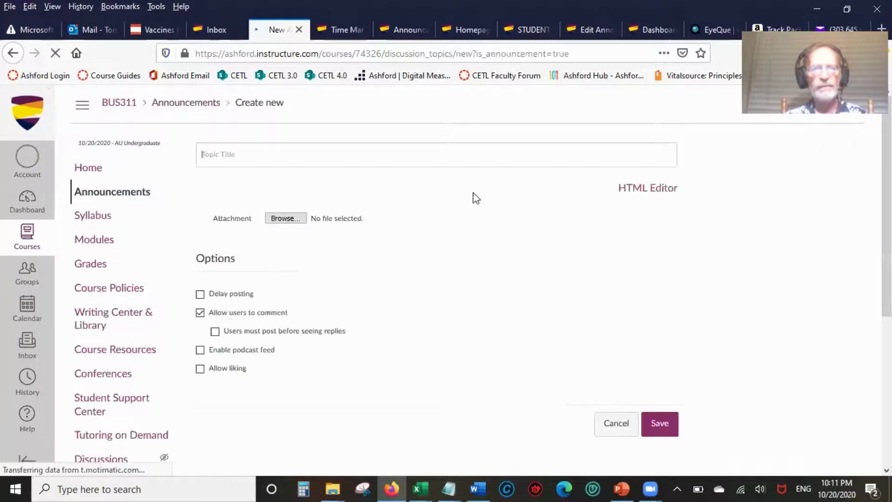
left_click(255, 158)
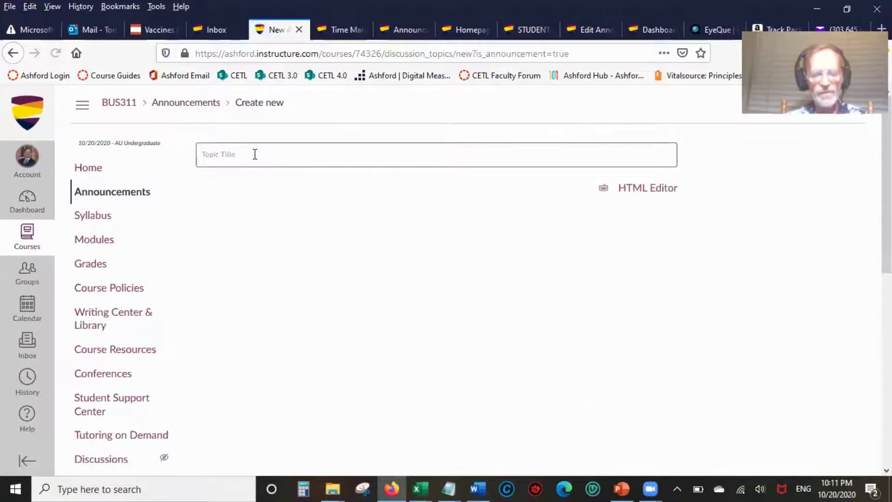
type("Student ")
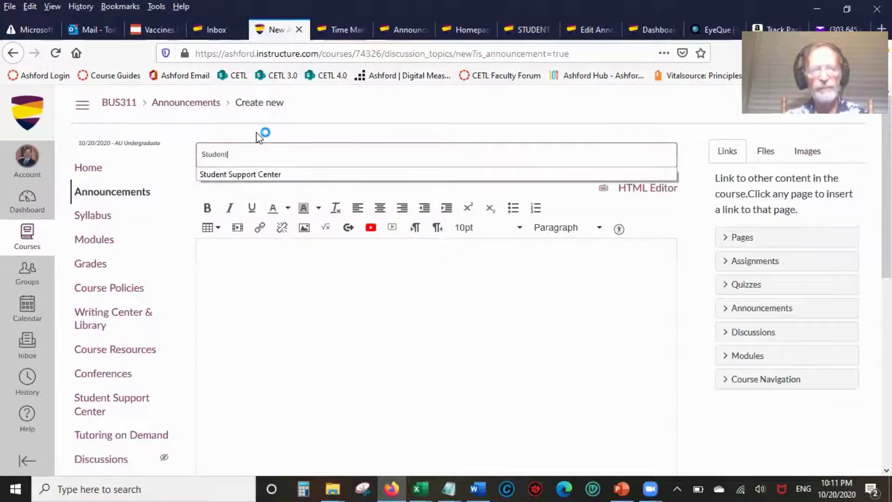
type("Suppor")
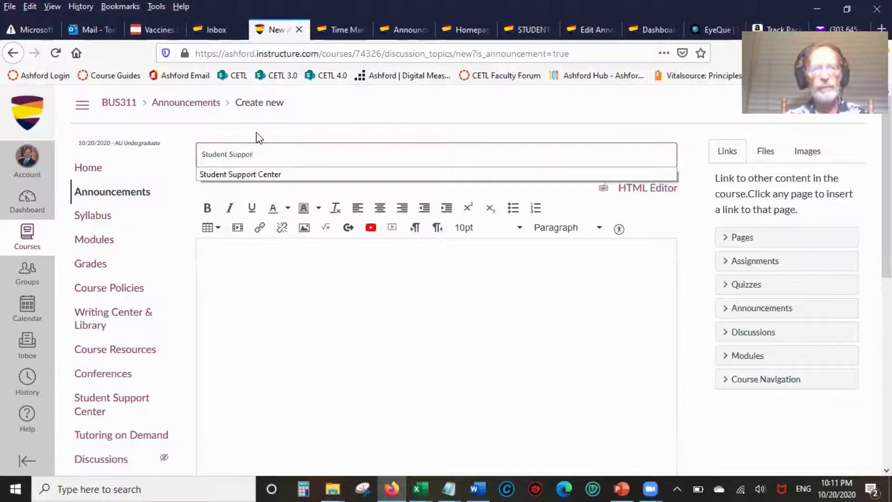
type("t Center")
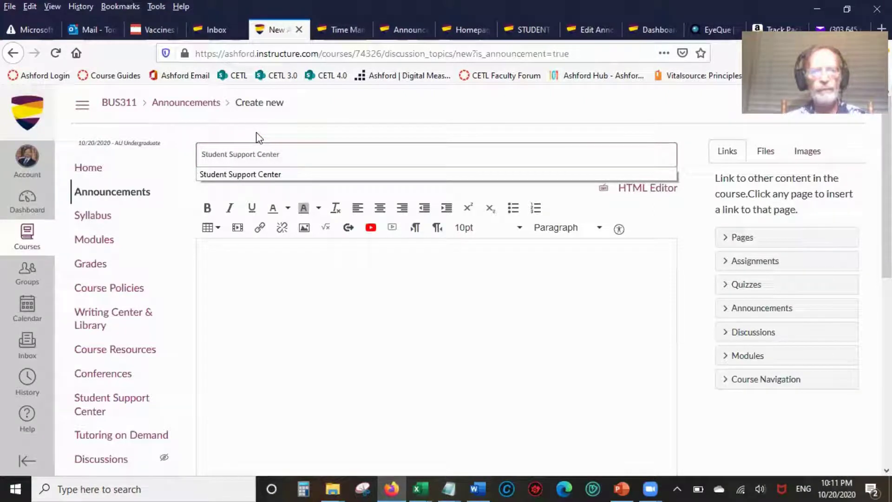
left_click(275, 261)
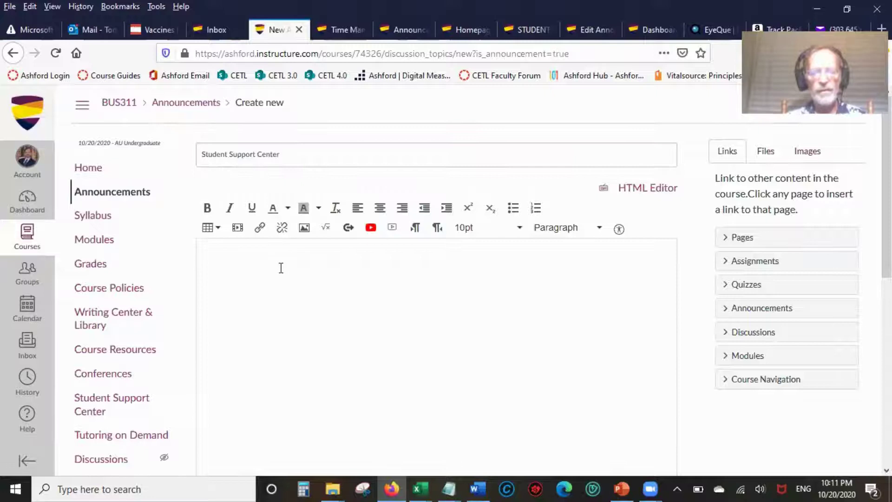
type("Hello again Stu")
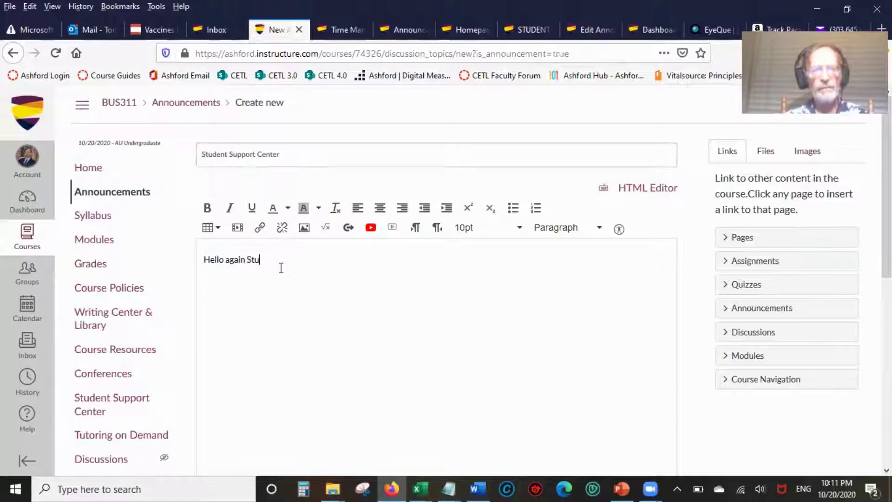
type("dents,")
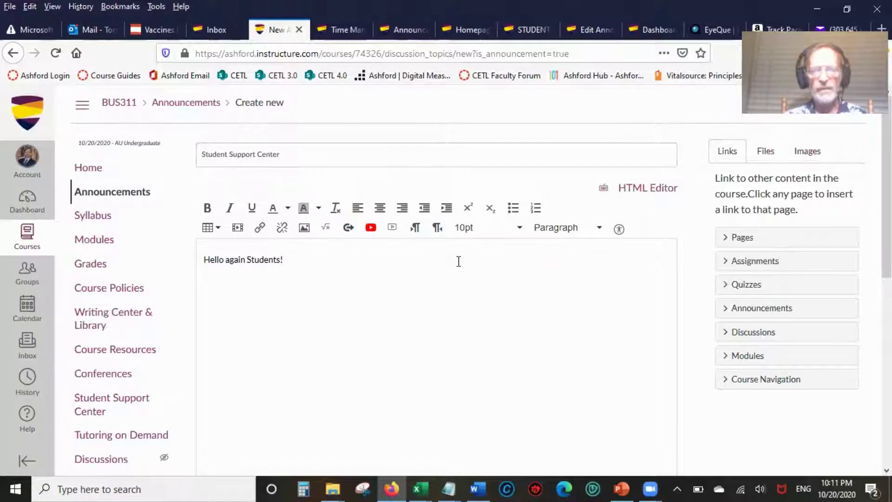
- In HTML view, paste the Times New Roman 12pt span tag from the notes before 'Hello again Students!'
left_click(631, 191)
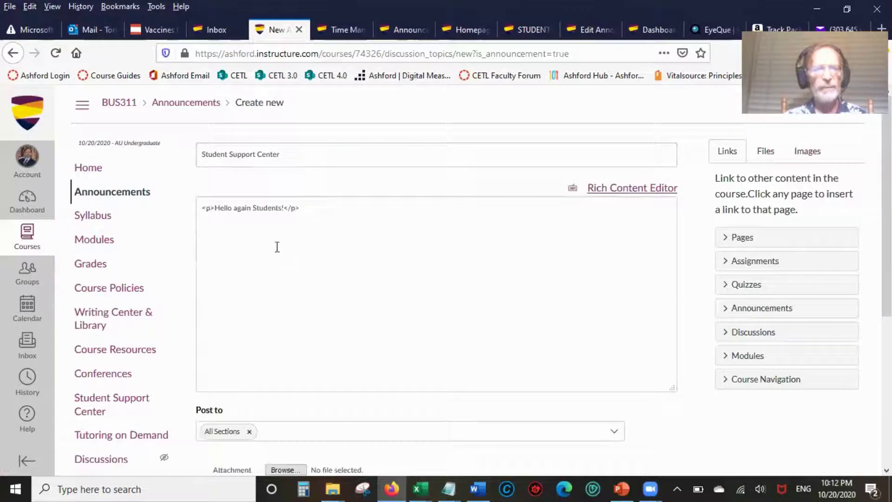
mouse_move(445, 482)
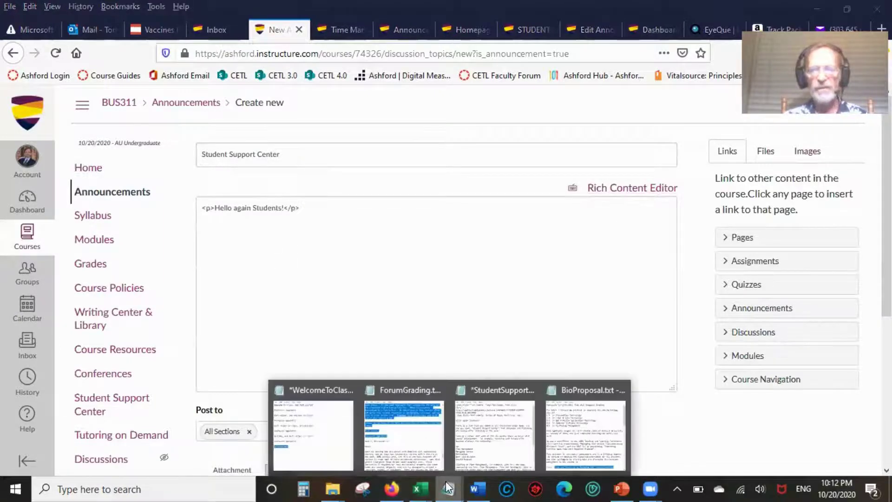
left_click(496, 434)
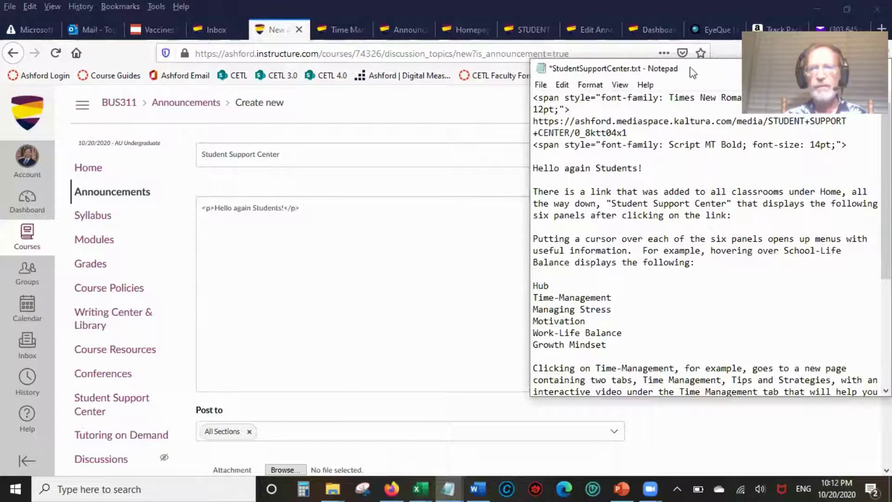
left_click_drag(683, 102, 684, 120)
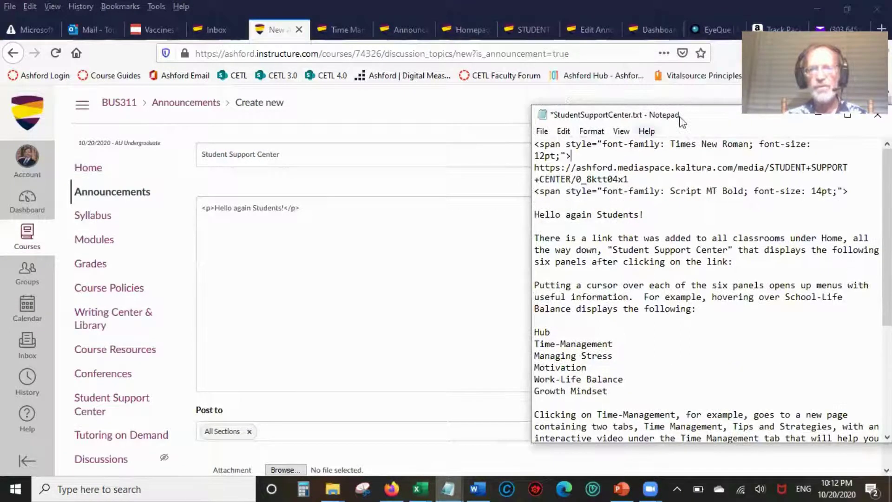
left_click_drag(536, 145, 573, 157)
right_click(548, 146)
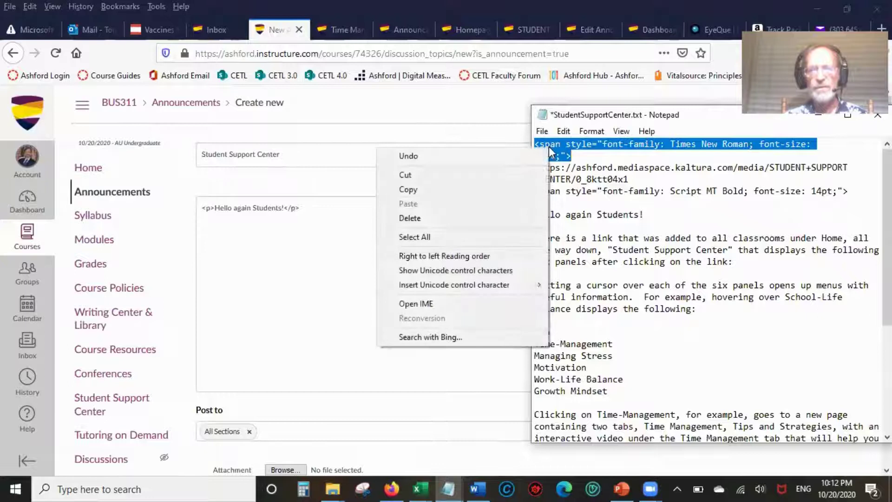
left_click(492, 190)
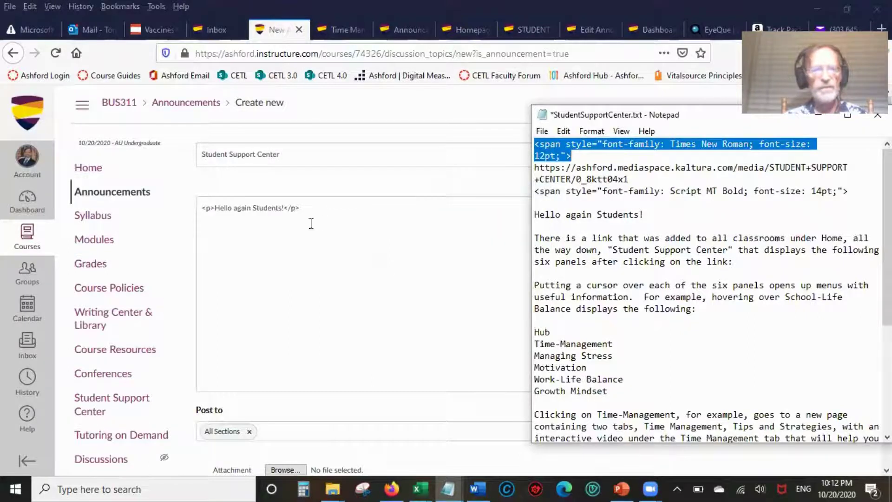
left_click(216, 208)
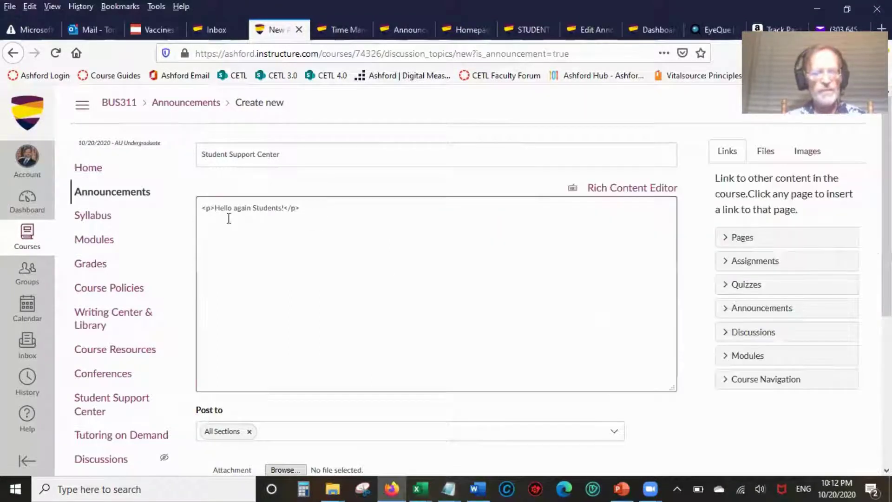
key("ctrl+v")
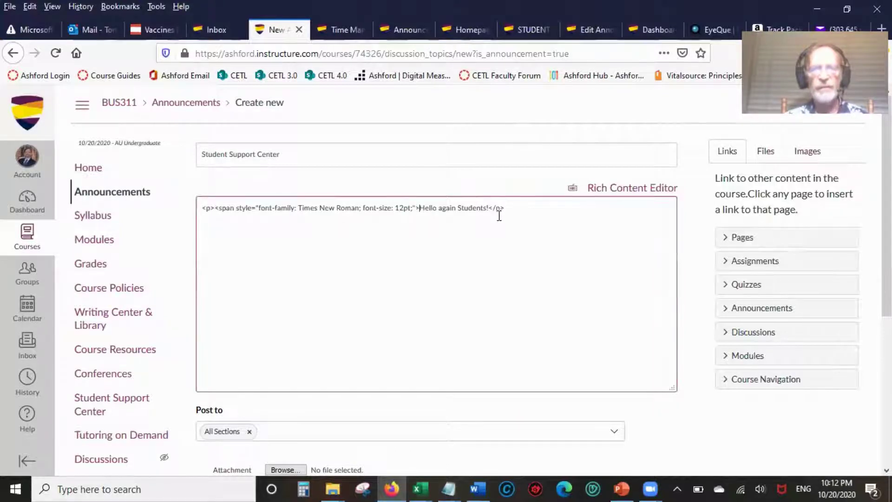
- Switch the body from HTML source to the rich editor, showing the Times New Roman greeting
left_click(629, 191)
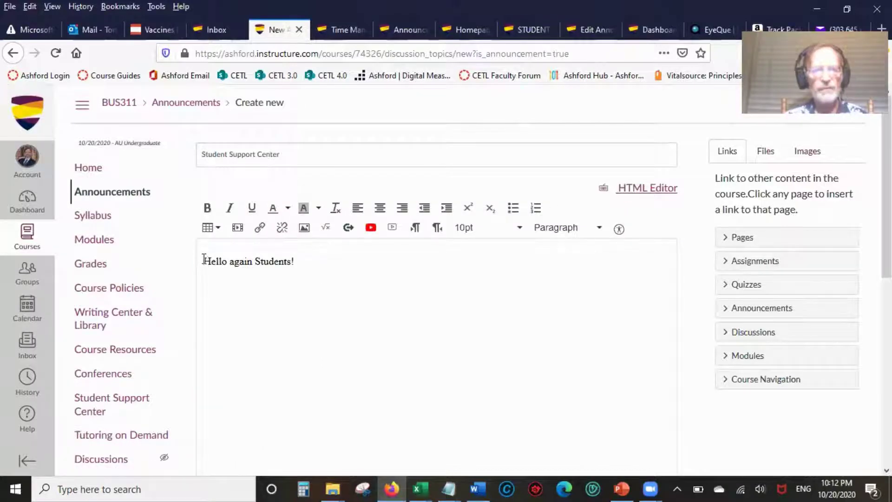
left_click(638, 191)
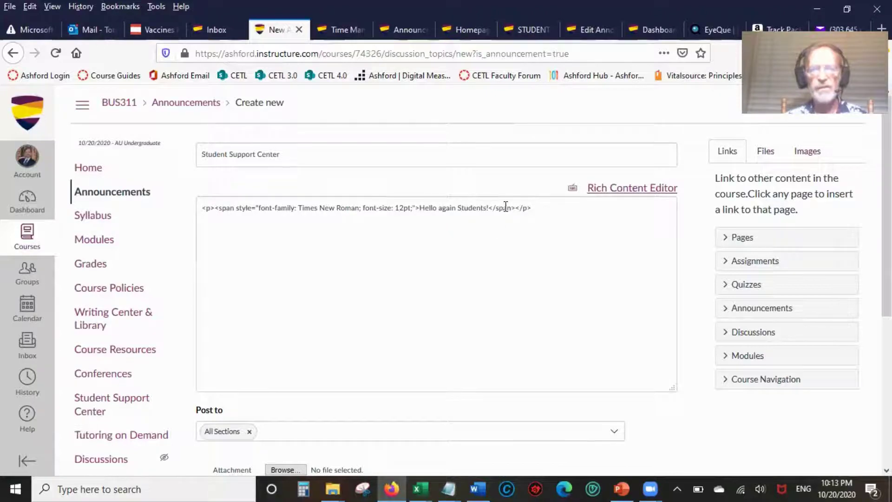
left_click(618, 199)
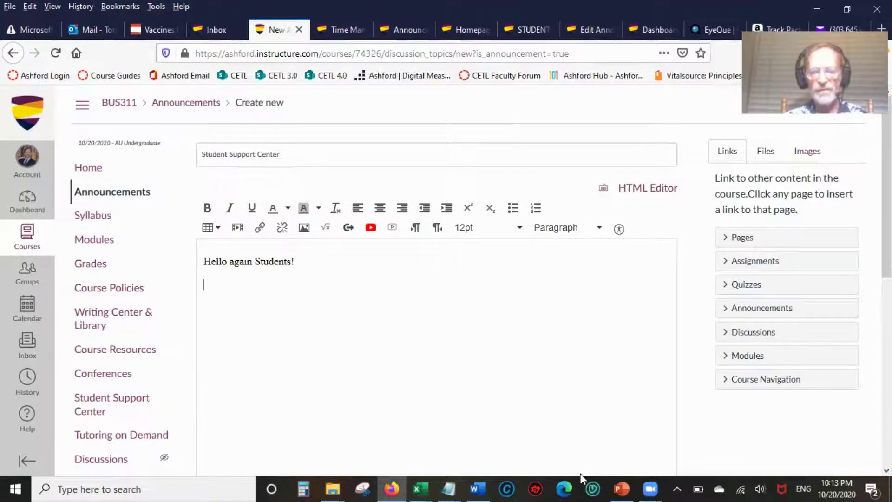
- Copy the notes text from 'There is a link' through the signature and paste it below the greeting
mouse_move(456, 482)
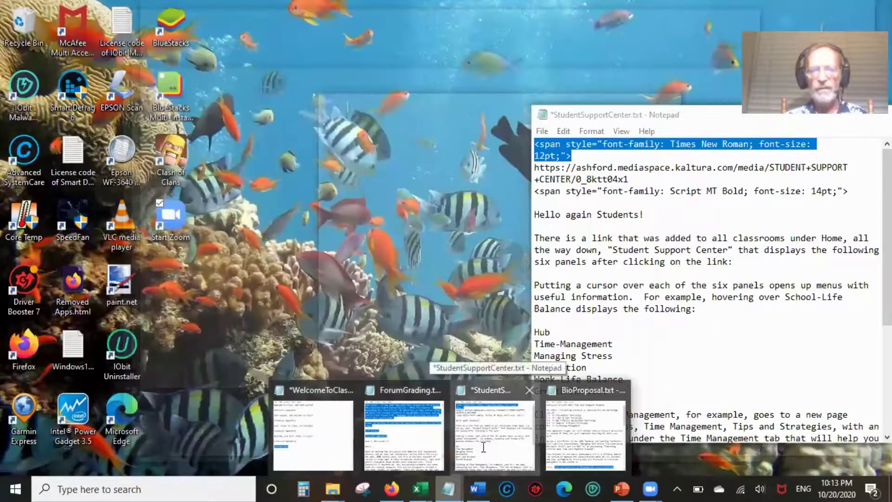
left_click(482, 451)
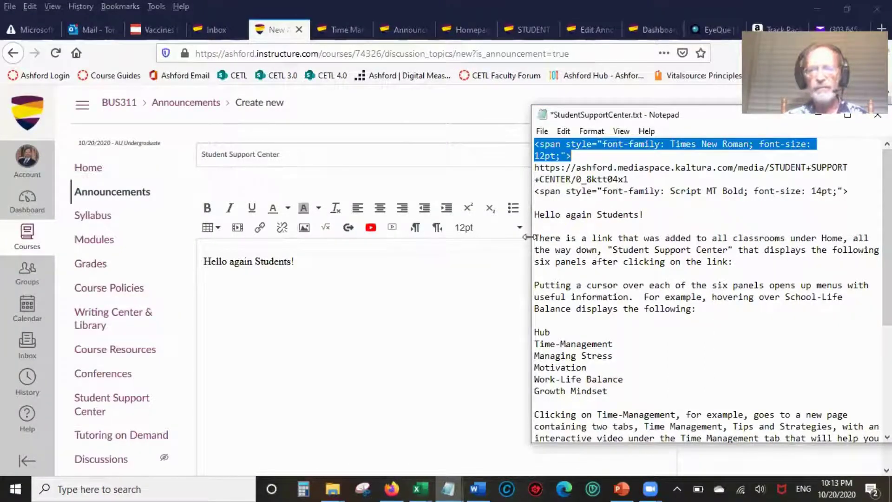
left_click_drag(535, 237, 653, 451)
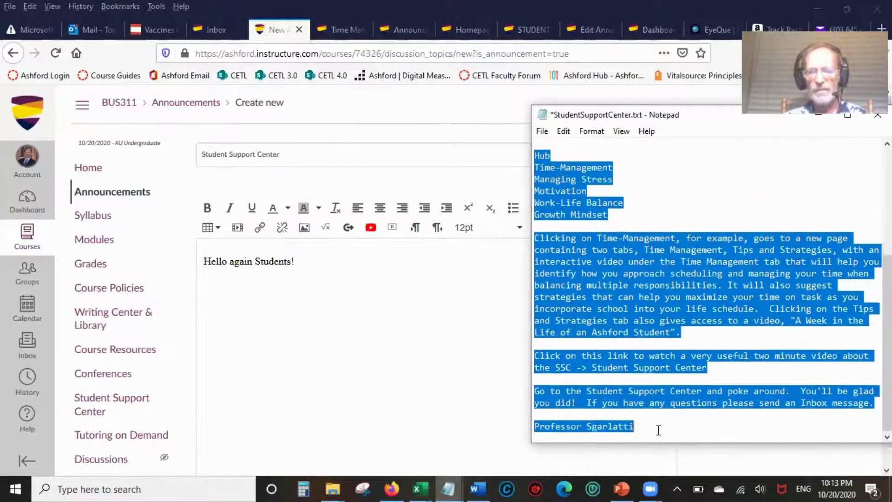
right_click(615, 261)
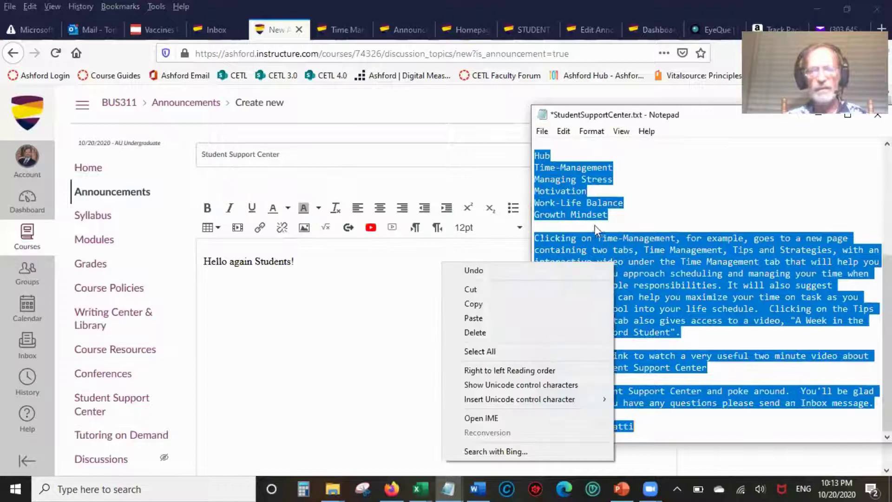
left_click(486, 302)
left_click(283, 322)
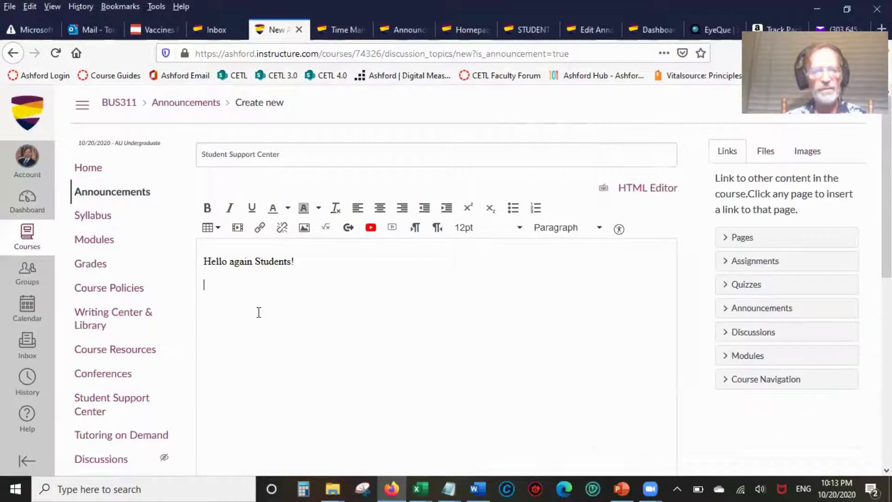
key("ctrl+v")
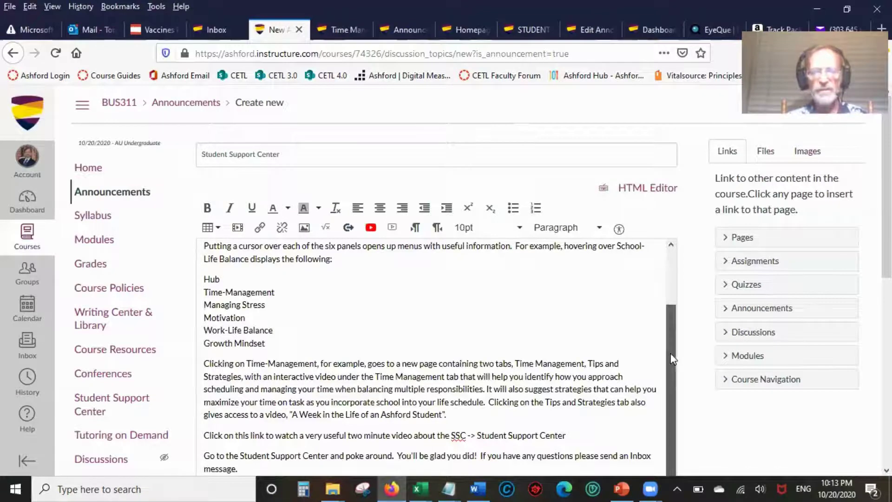
left_click_drag(671, 357, 672, 298)
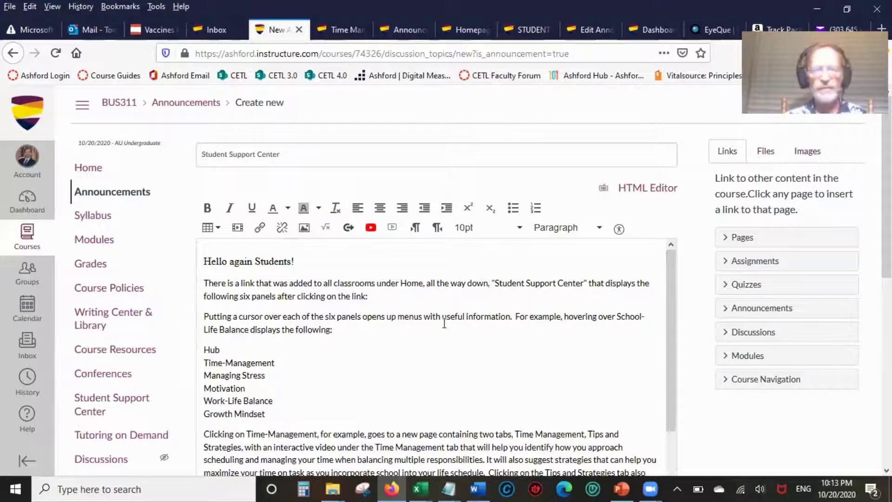
- In HTML view, select the source from the 'There' paragraph onward and undo the accidental replacement
left_click(646, 189)
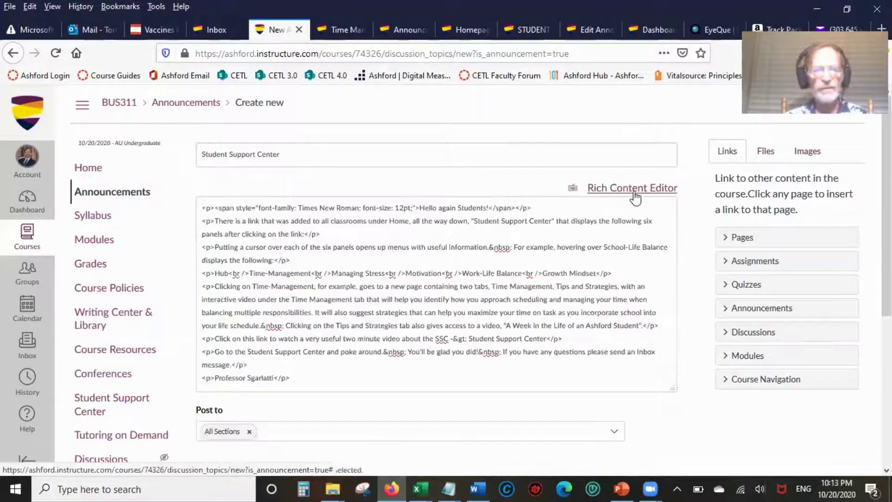
left_click(215, 222)
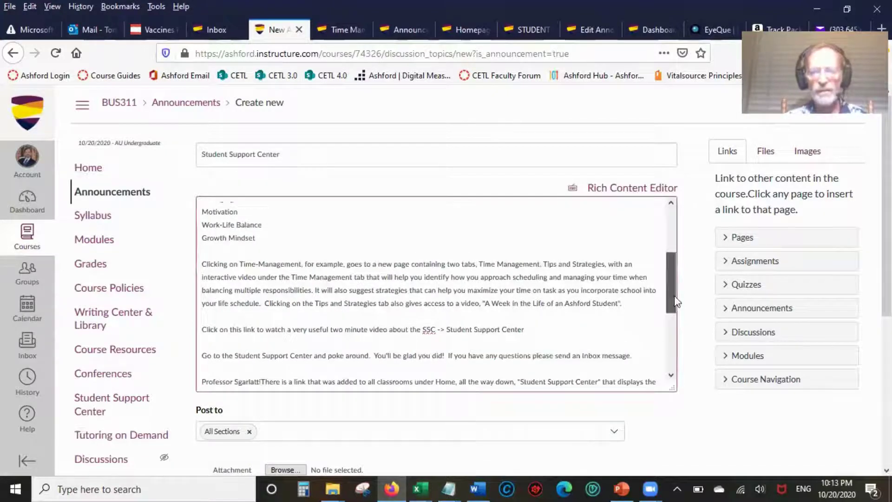
left_click_drag(673, 309, 674, 231)
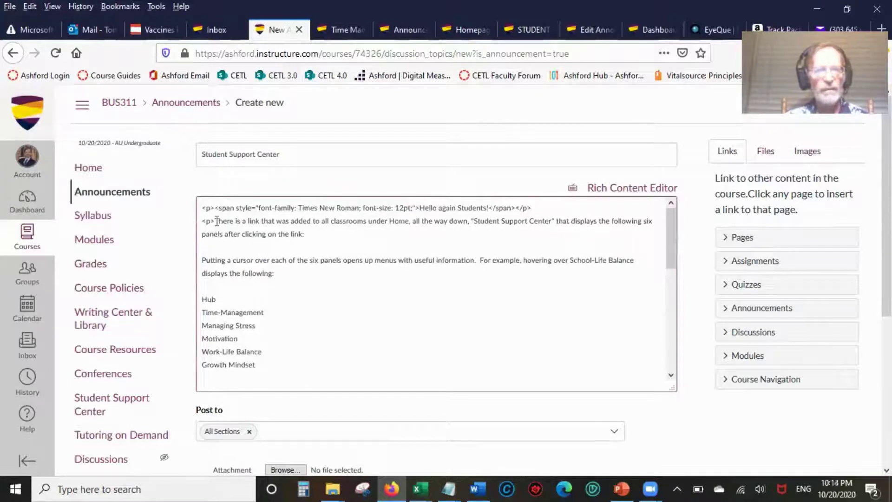
left_click_drag(217, 220, 261, 224)
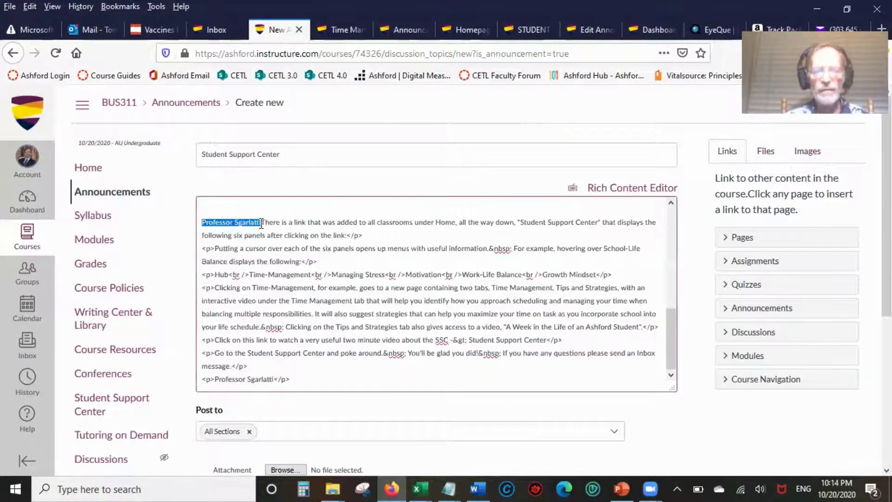
key("ctrl+z")
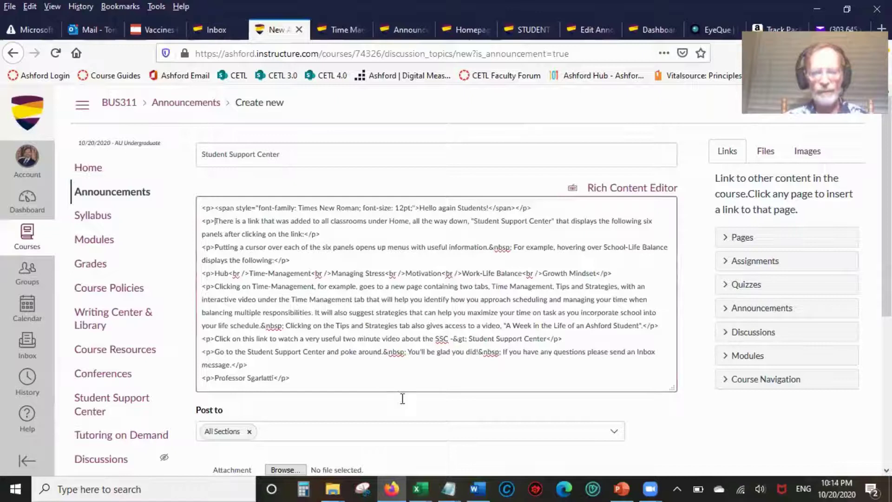
mouse_move(453, 481)
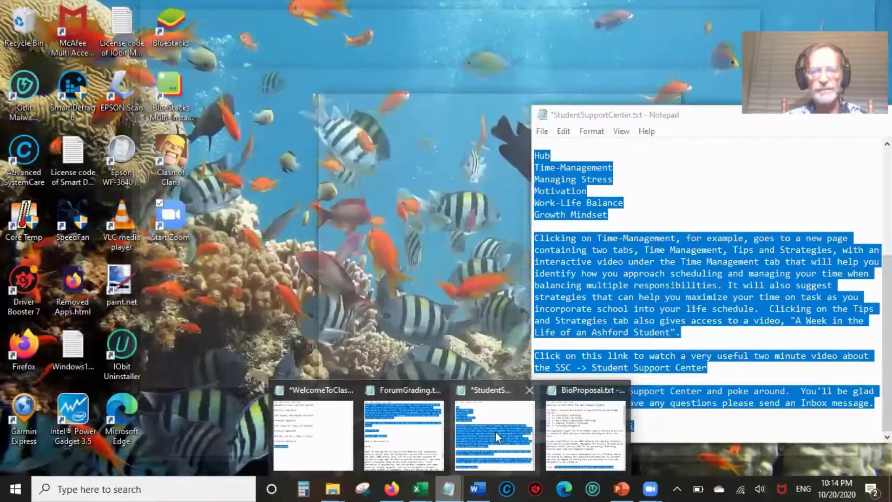
- Copy the Times New Roman 12pt span tag from the StudentSupportCenter.txt notes
left_click(495, 431)
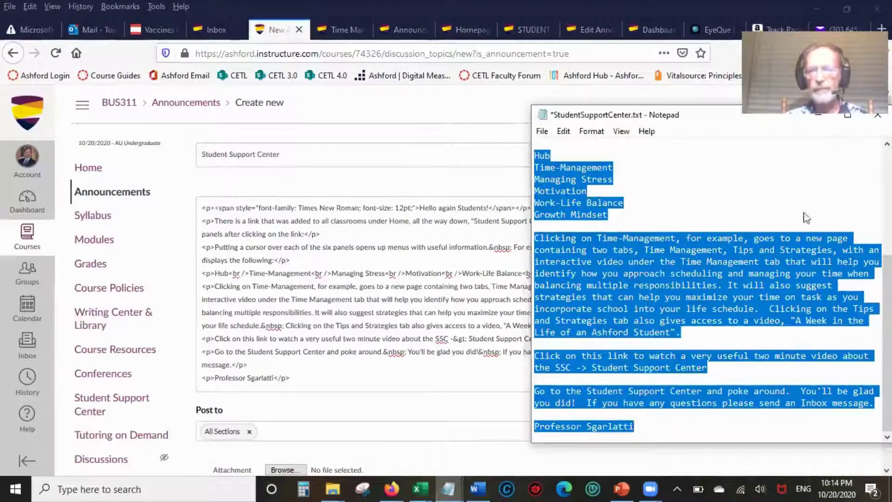
scroll(887, 325, "up", 4)
scroll(886, 325, "up", 1)
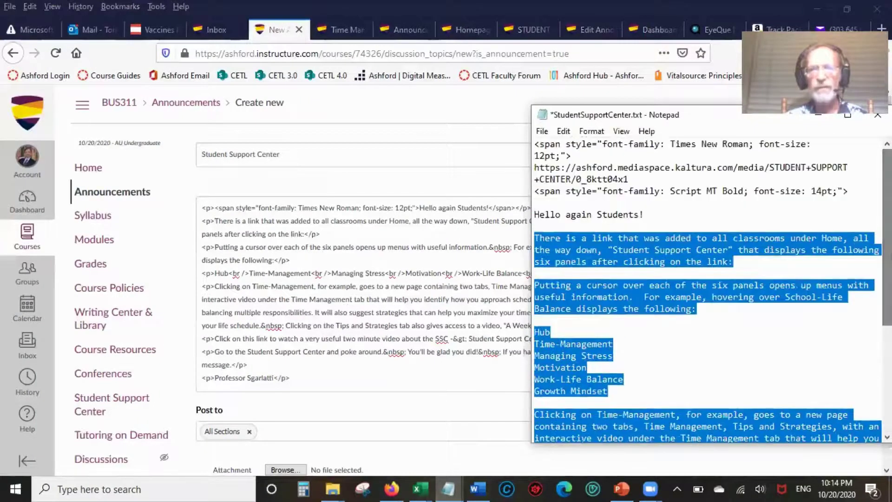
left_click(533, 150)
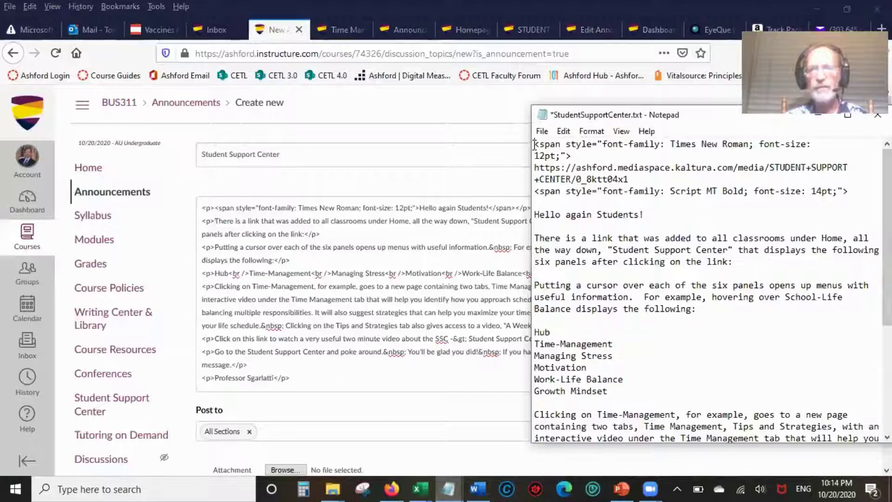
left_click_drag(534, 144, 572, 156)
right_click(553, 146)
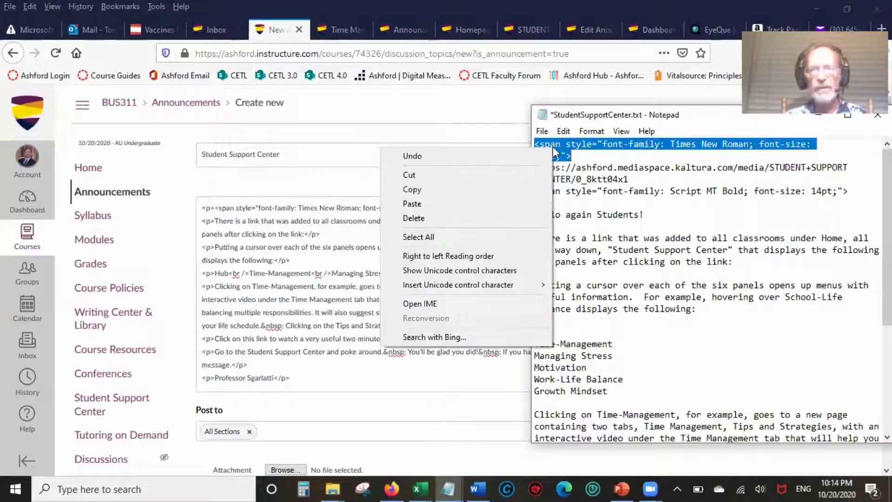
left_click(444, 192)
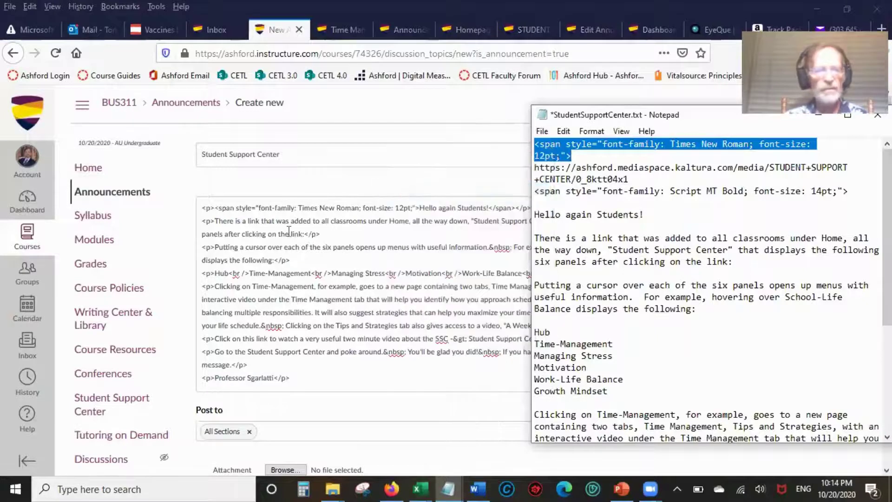
- Paste the span at the start of the There, Putting a cursor, Hub, Clicking on, Click on this link and Go to paragraphs
left_click(214, 220)
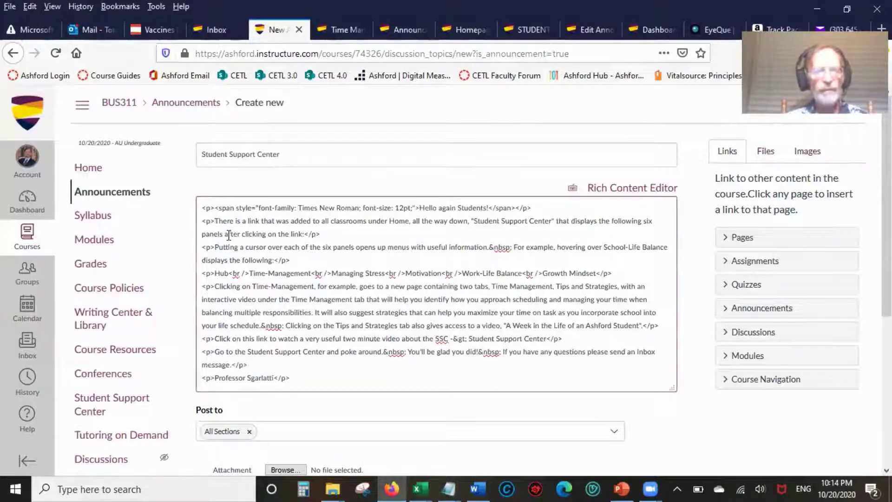
key("ctrl+v")
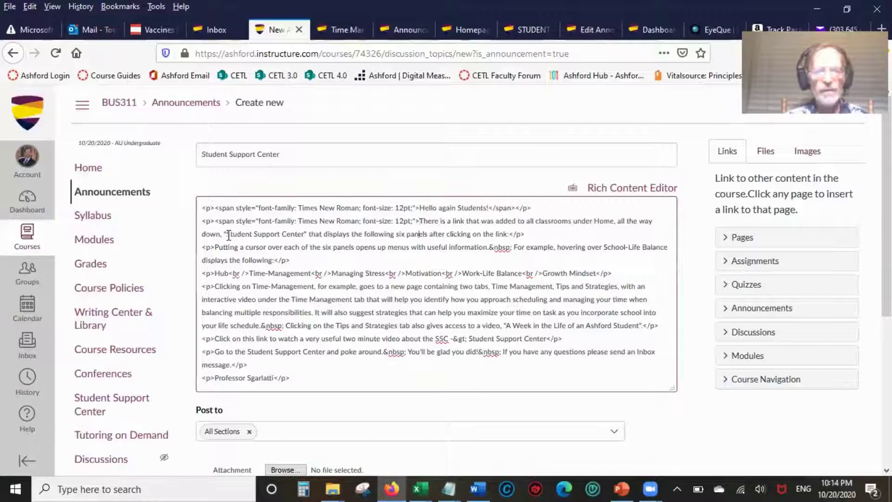
key("Down")
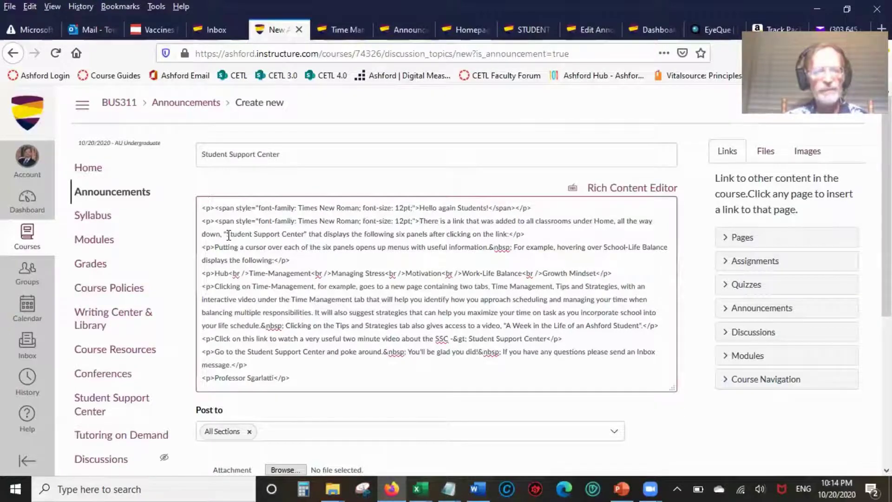
key("ctrl+v")
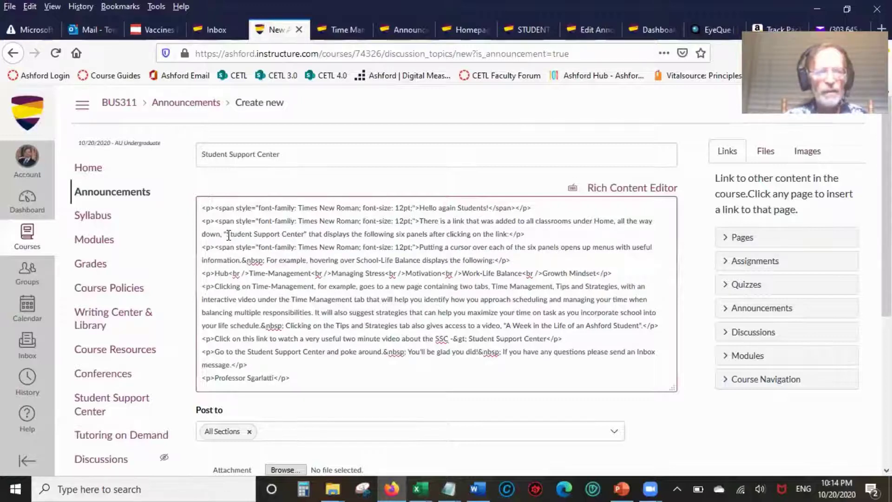
key("Left")
key("Left")
key("Left")
key("Left")
key("Left")
key("Left")
key("Left")
key("Left")
key("Left")
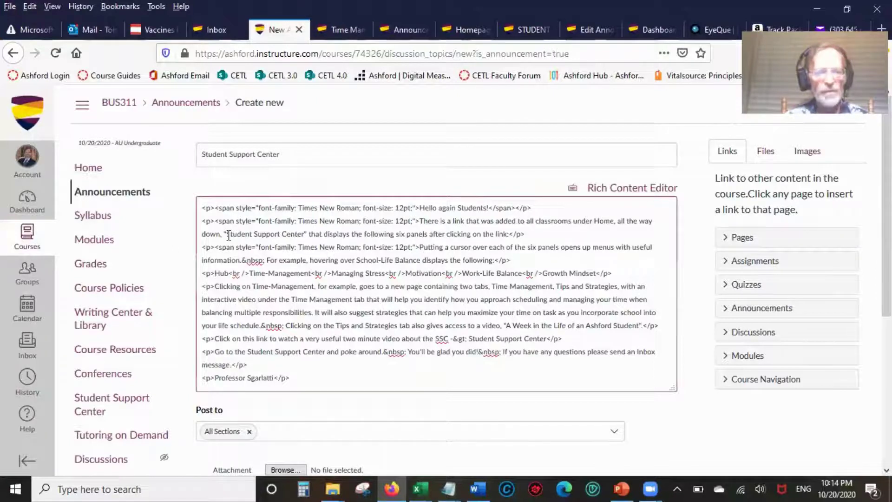
key("ctrl+v")
key("Down")
key("Down")
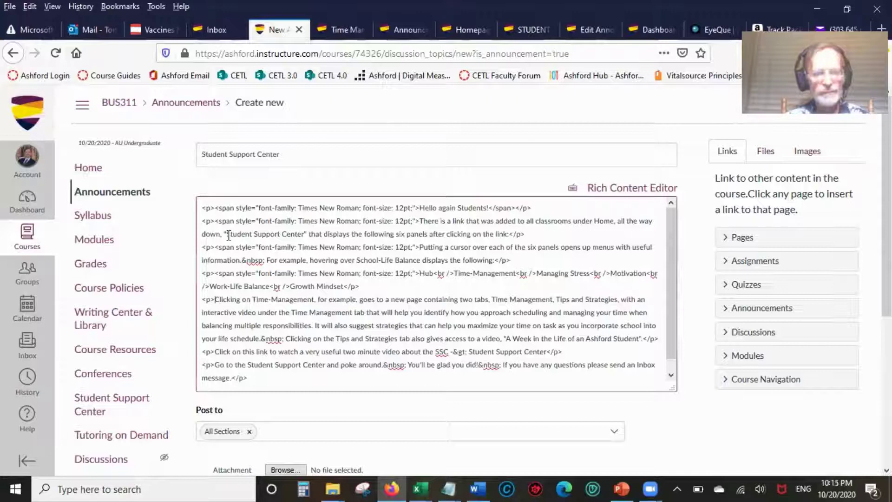
key("ctrl+v")
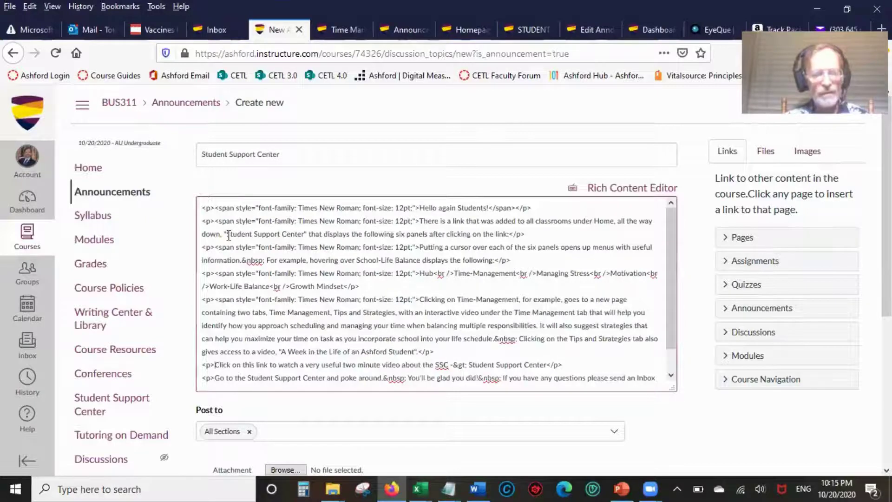
key("ctrl+v")
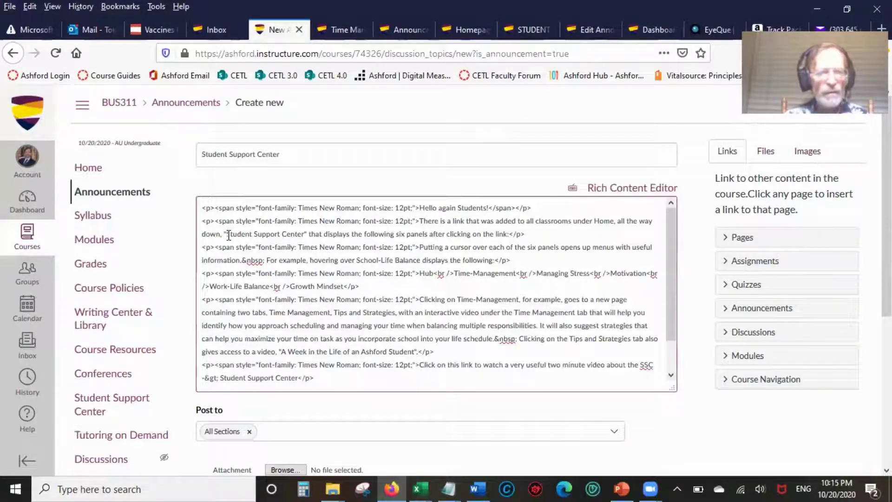
scroll(228, 235, "down", 1)
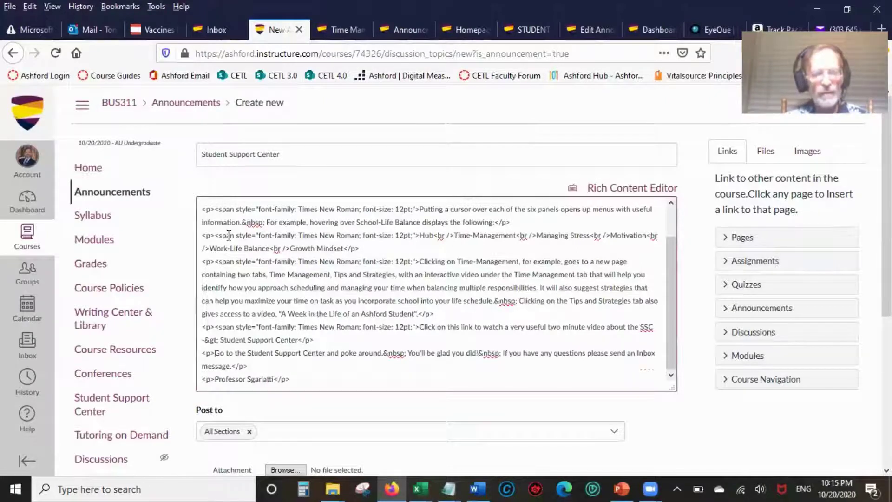
key("ctrl+v")
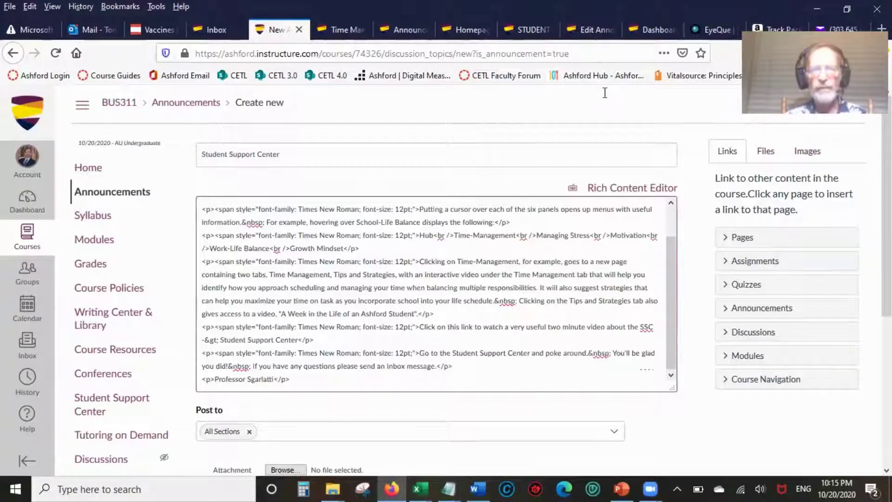
- Return to formatted view and select the lines Hub through Growth Mindset
left_click(607, 190)
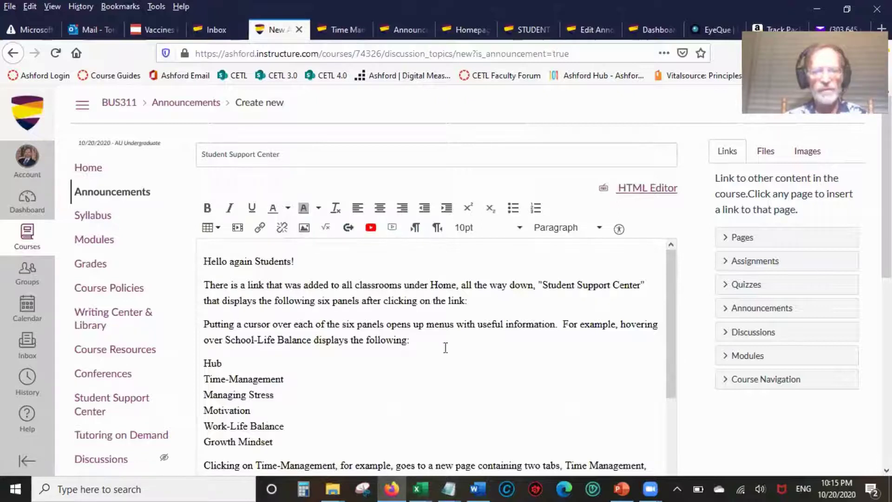
left_click_drag(667, 301, 672, 426)
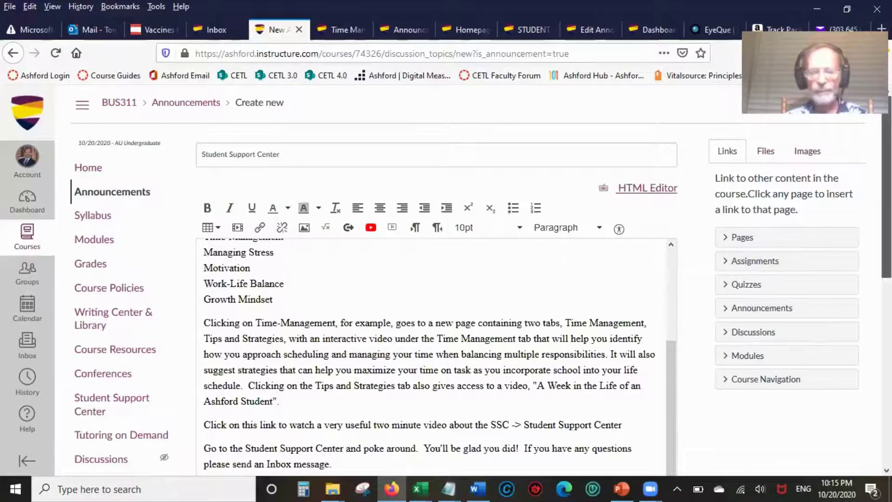
scroll(885, 209, "down", 1)
scroll(886, 209, "down", 1)
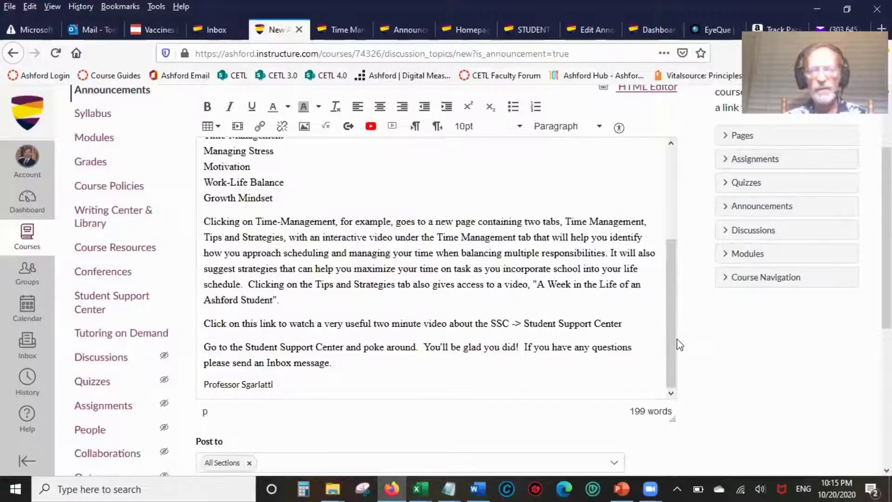
left_click_drag(676, 346, 682, 275)
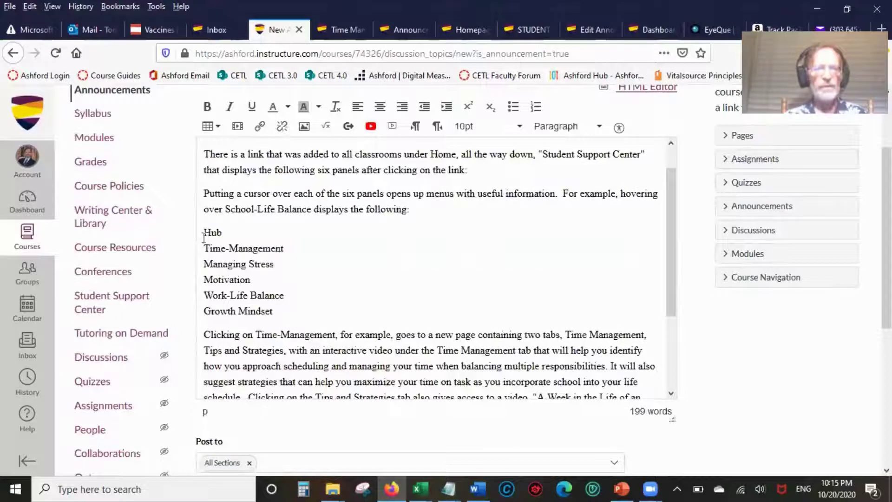
left_click_drag(203, 231, 296, 311)
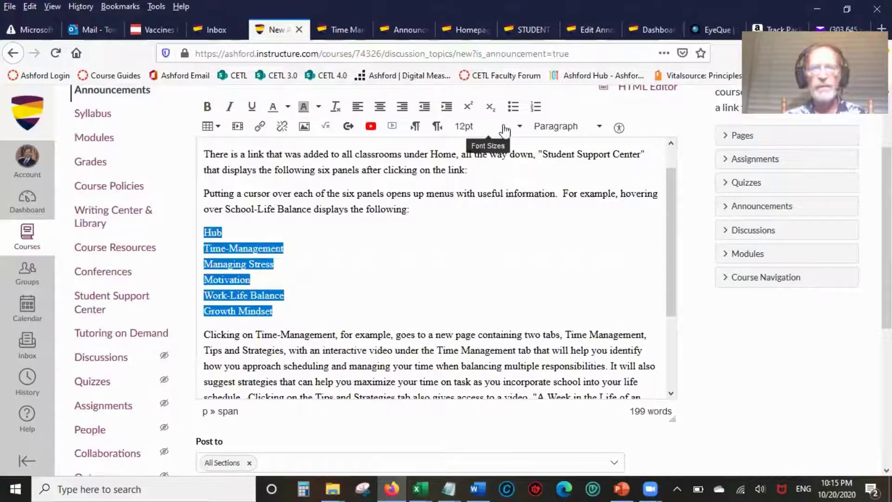
- Bullet the lines as Hub, Time-Management, Managing Stress, Motivation, Work-Life Balance, Growth Mindset, one per bullet
left_click(514, 110)
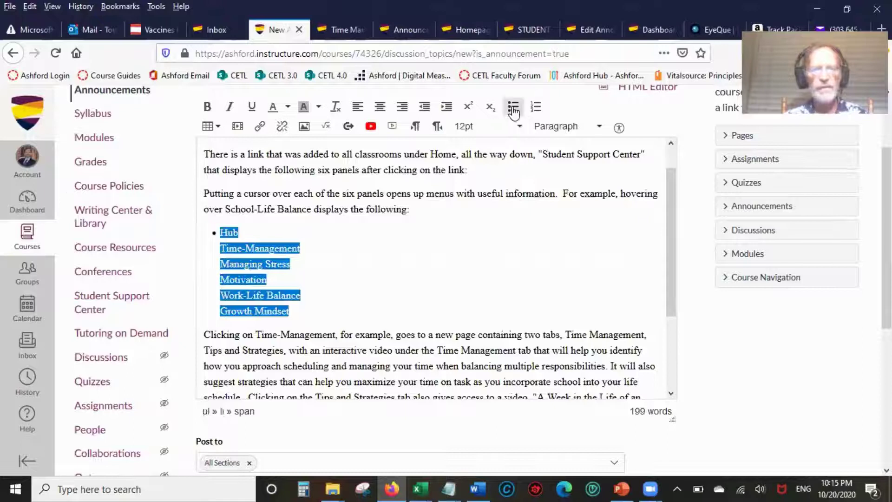
left_click(240, 235)
key("Delete")
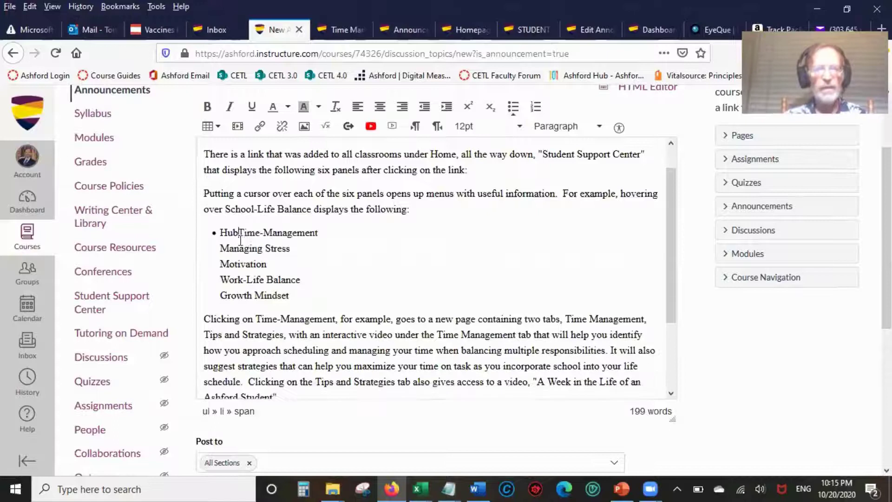
key("Return")
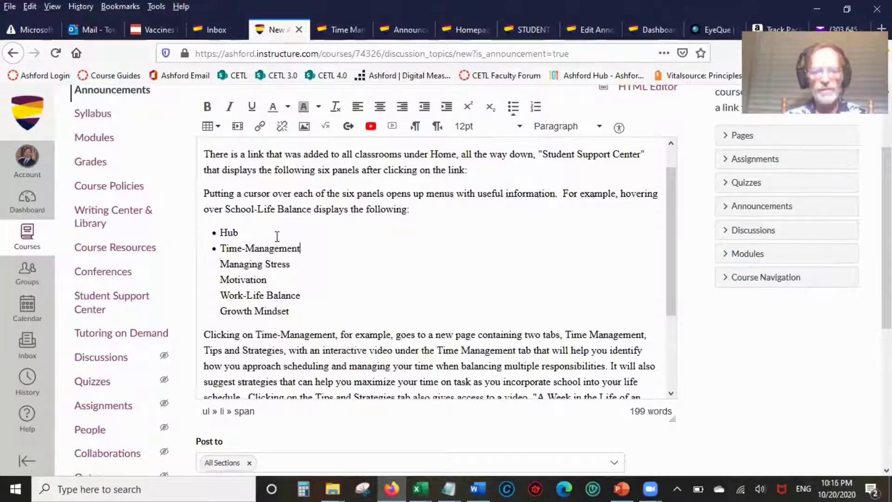
key("End")
key("Delete")
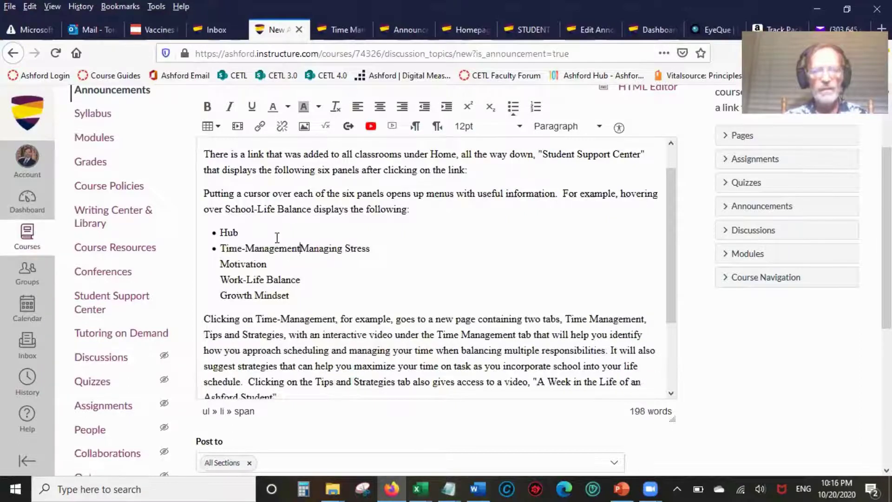
key("Return")
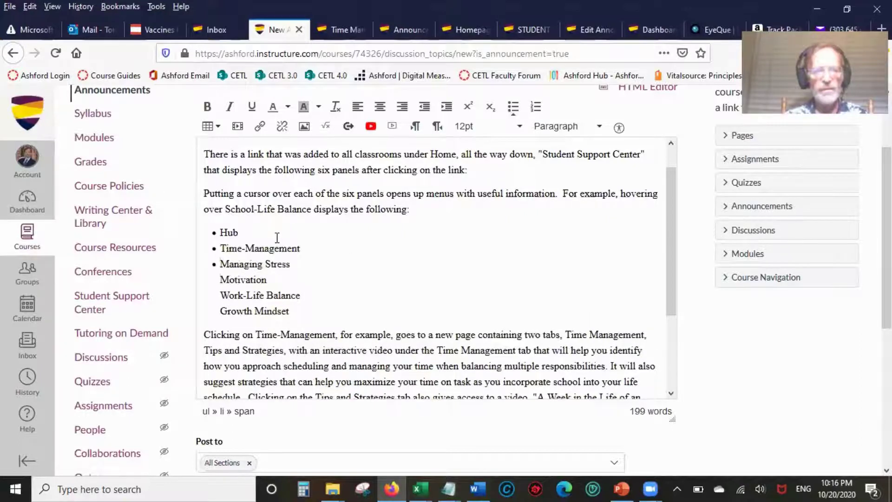
key("End")
key("Delete")
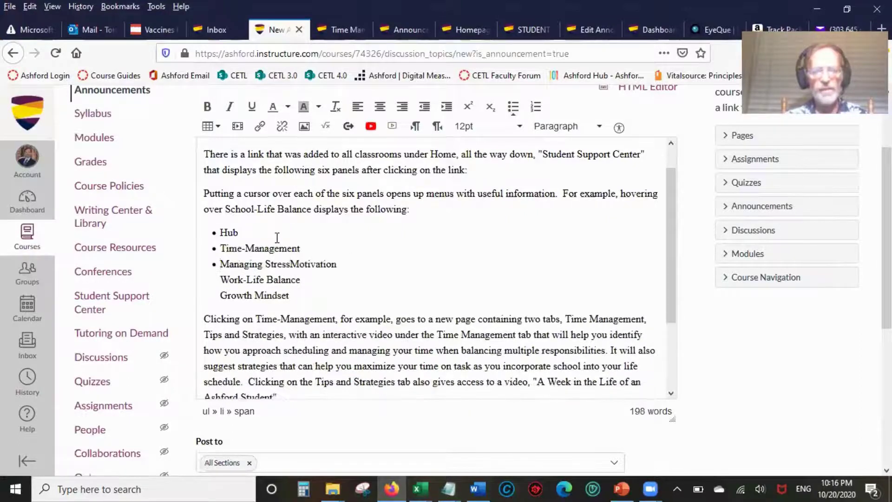
key("Return")
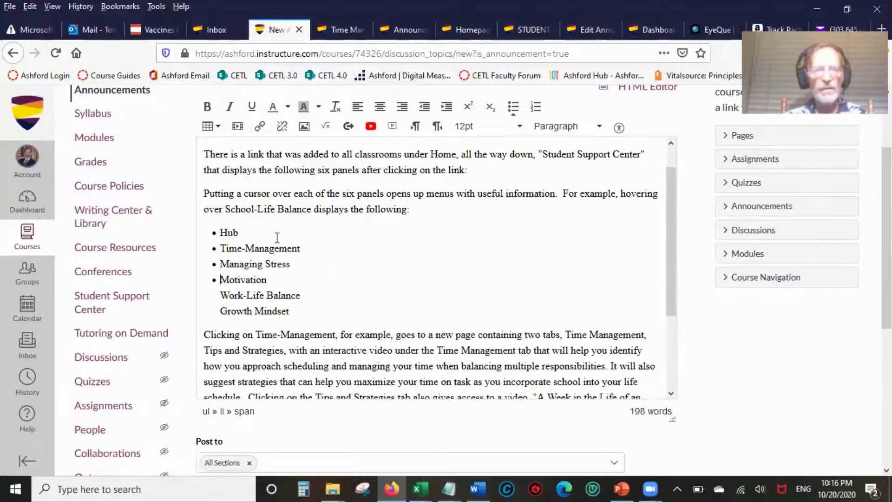
key("End")
key("Delete")
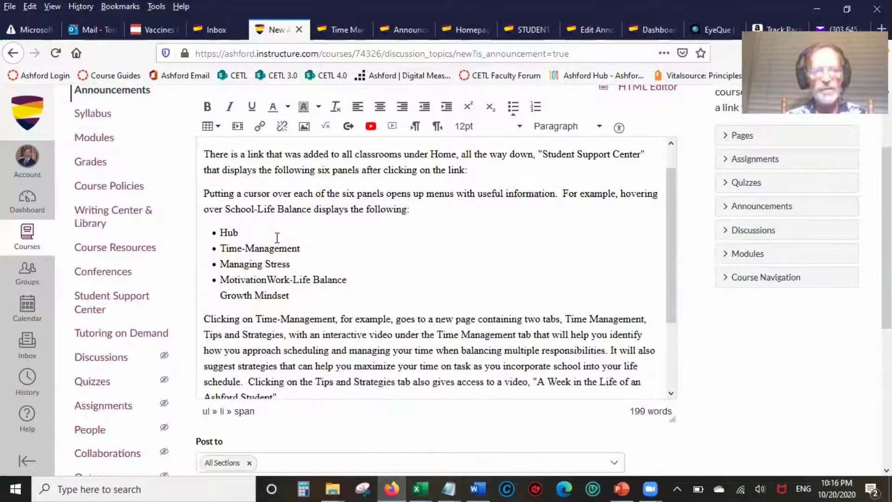
key("Return")
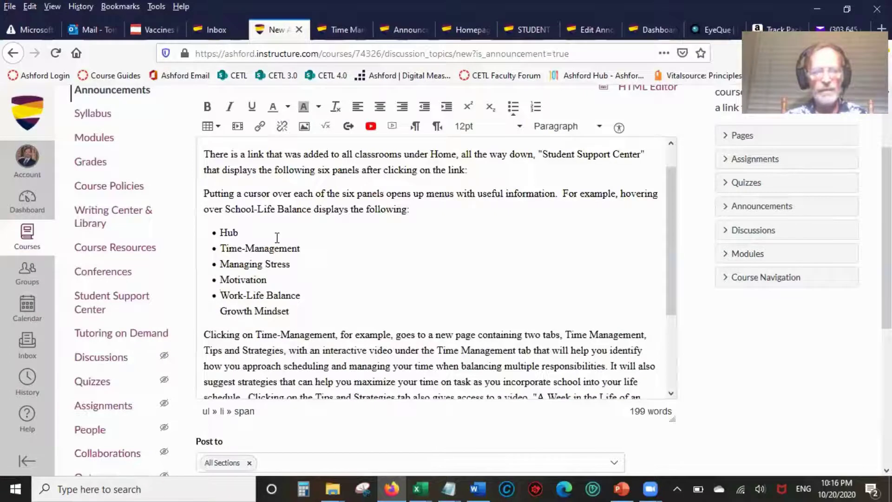
key("BackSpace")
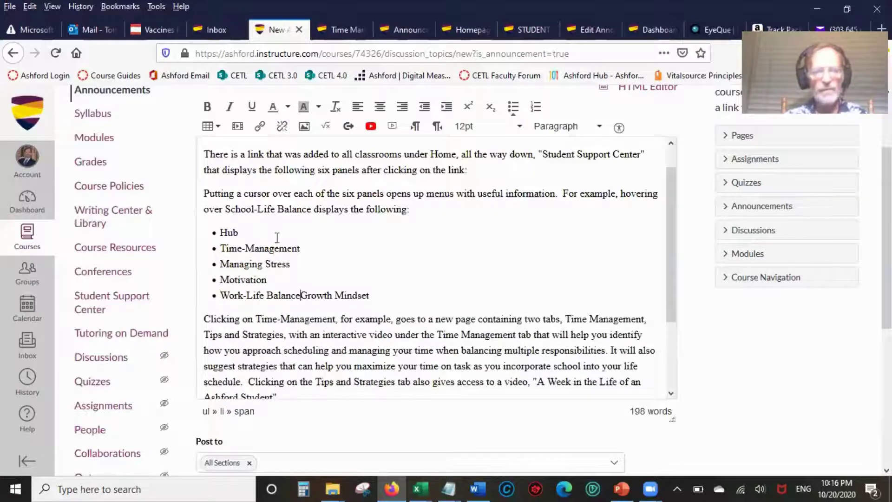
key("Return")
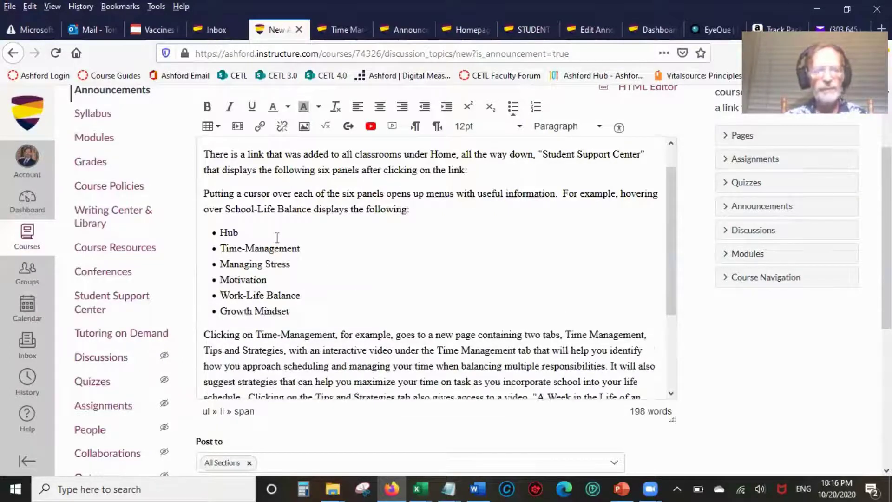
- Reselect the bulleted list through the last letter of Growth Mindset
key("Up")
key("Up")
key("Up")
key("Up")
key("Up")
key("shift+Down")
key("shift+Down")
key("shift+Down")
key("shift+Down")
key("shift+Down")
key("shift+Down")
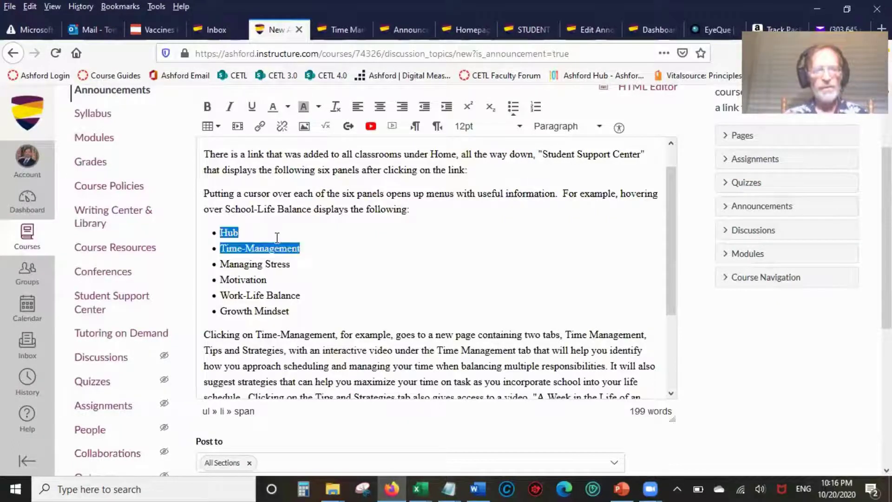
key("shift+Up")
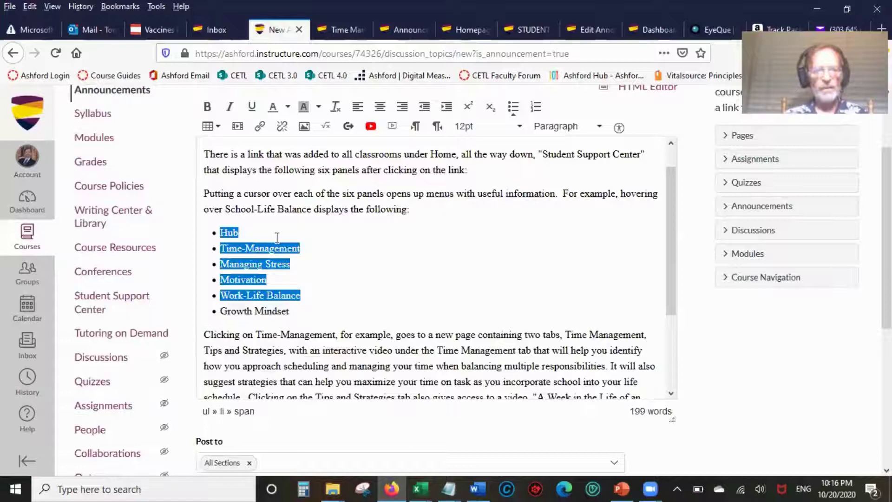
key("shift+Down")
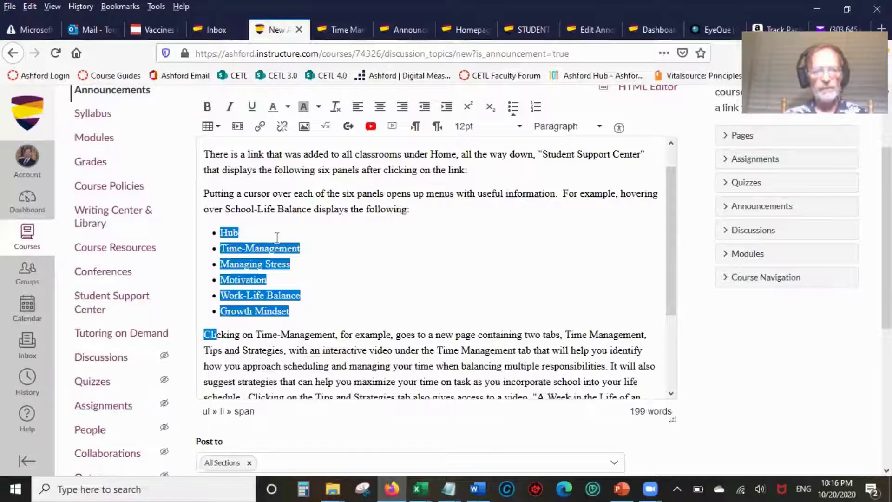
key("shift+Left")
key("shift+Right")
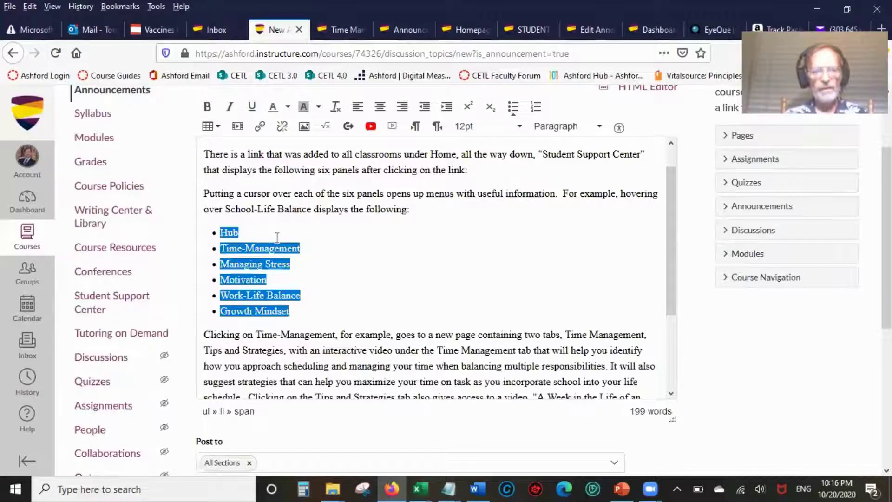
- Try indenting the bullets one level deeper, then restore them to the top level
left_click(448, 107)
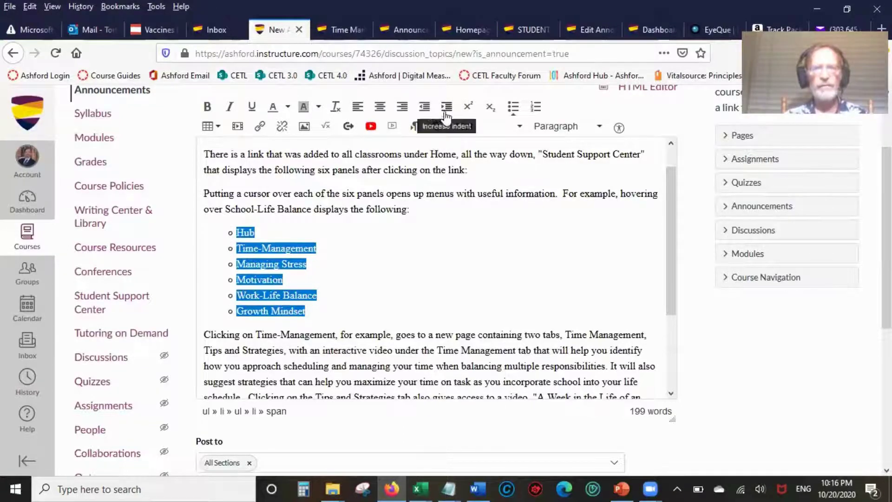
left_click(424, 108)
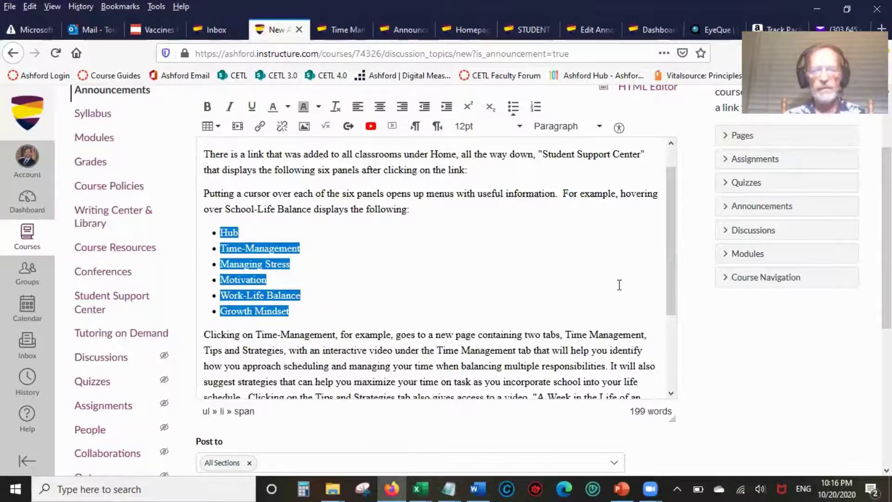
left_click_drag(673, 274, 672, 357)
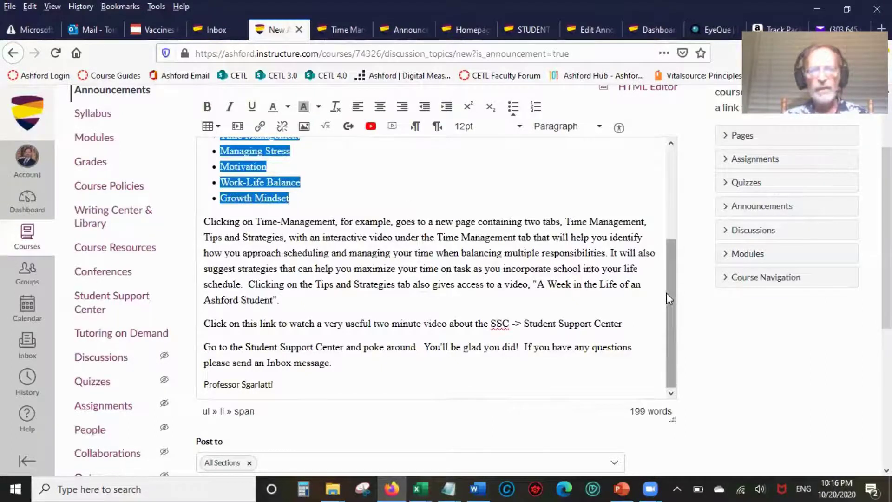
left_click_drag(669, 299, 660, 212)
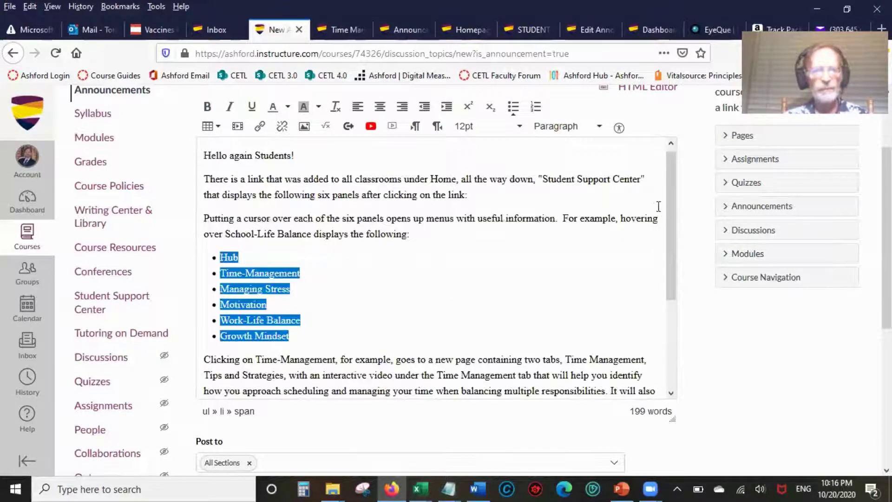
- Add an empty line after 'following:' above the list and bring up the PowerPoint slide show
left_click(415, 235)
key("Return")
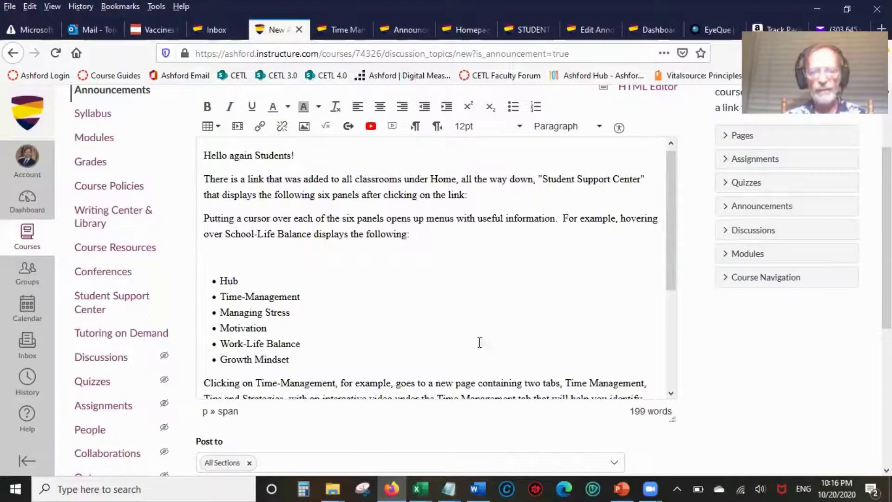
left_click(621, 489)
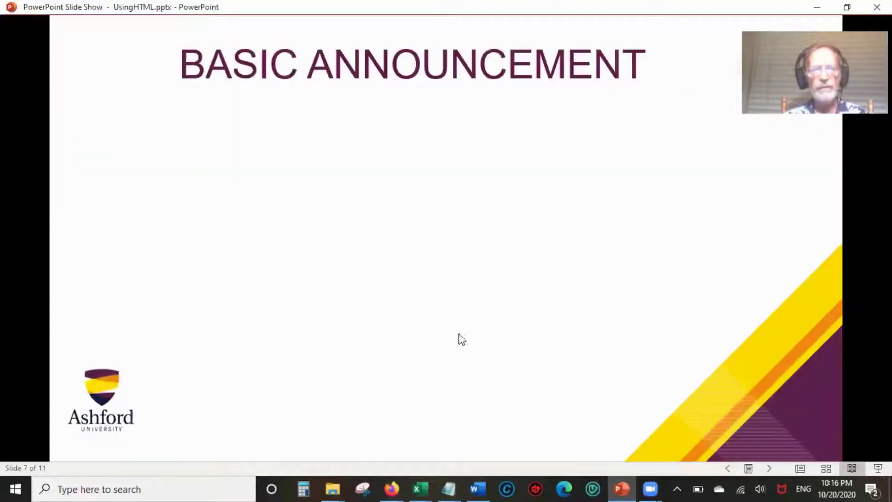
- Move two slides ahead to slide 9, CREATE AND ADD VISUAL, then bring back the Firefox New Announcement window
left_click(432, 318)
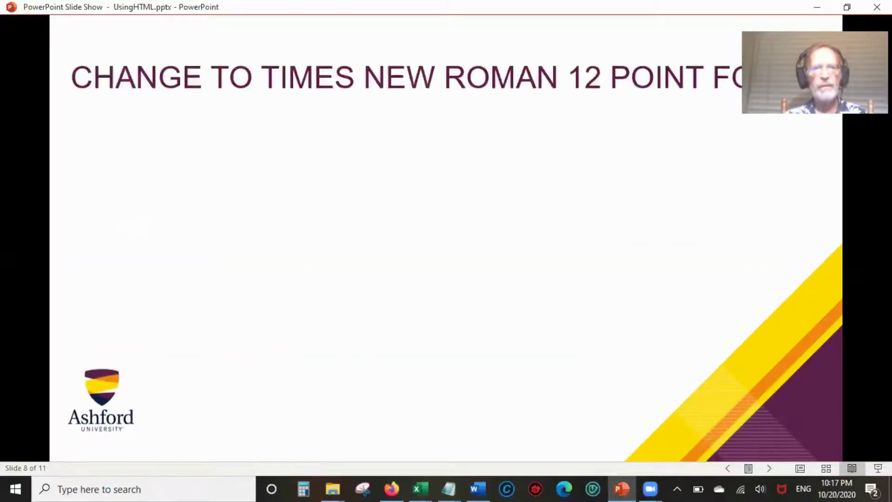
key("Right")
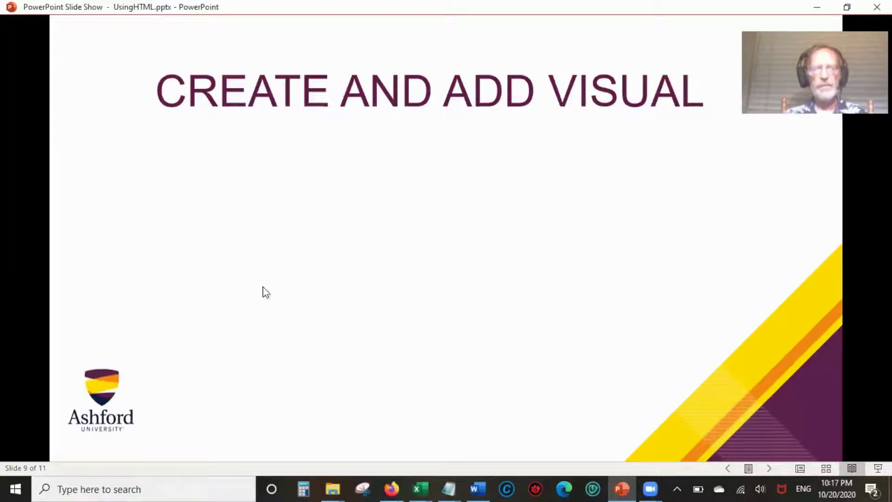
left_click(333, 487)
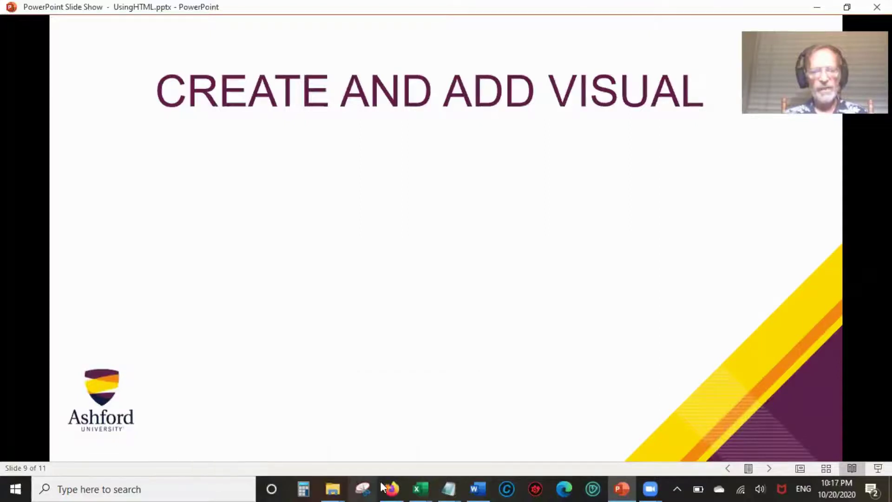
mouse_move(392, 488)
left_click(361, 438)
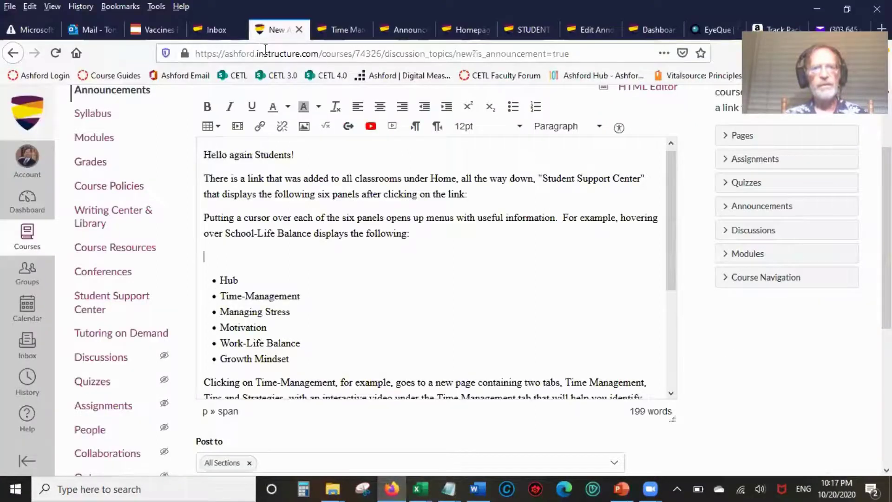
- Go to the Student Support Center home page, scroll to the six topic tiles, and launch Snipping Tool
left_click(357, 34)
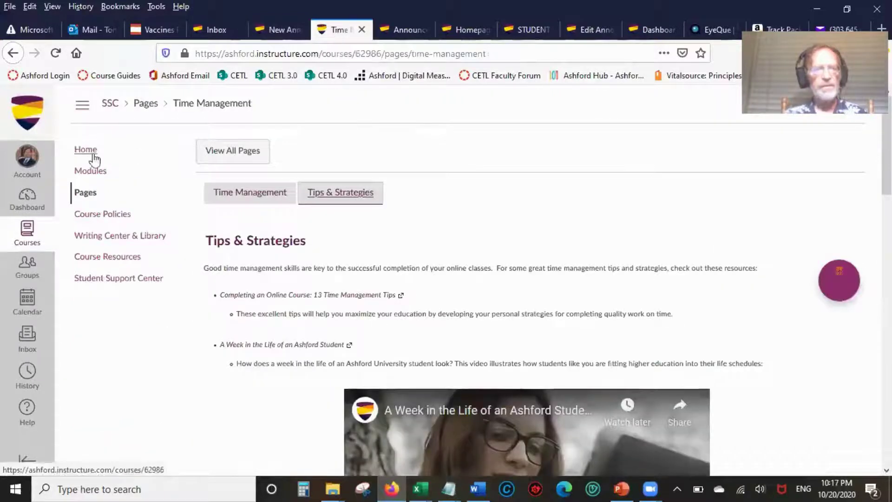
left_click(84, 156)
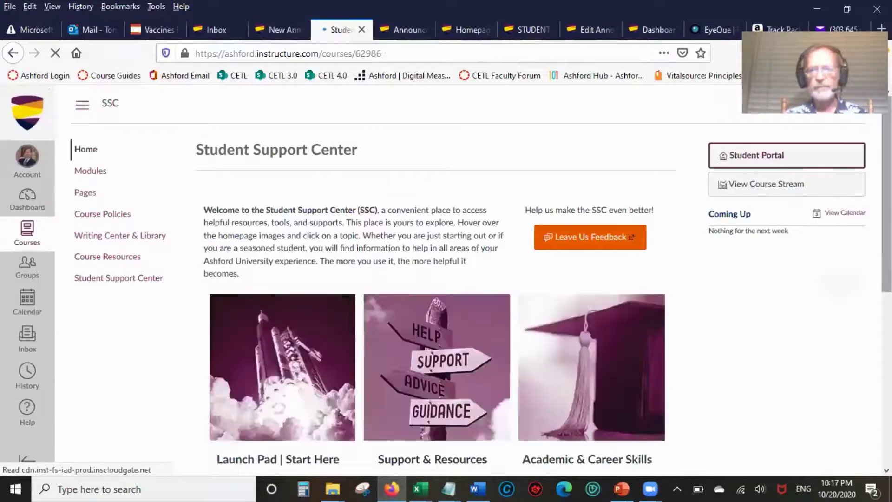
scroll(458, 230, "down", 3)
scroll(437, 279, "down", 3)
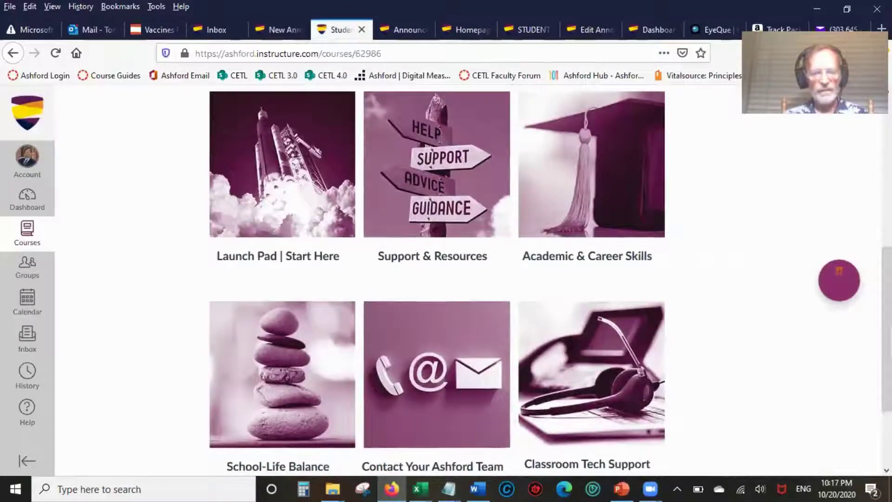
left_click(364, 487)
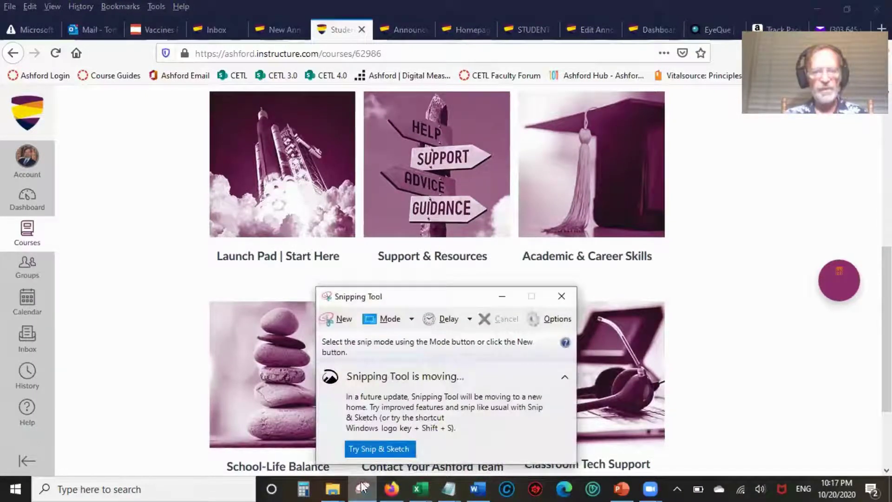
- Start a first capture of the support-center tiles, then abandon it
mouse_move(244, 397)
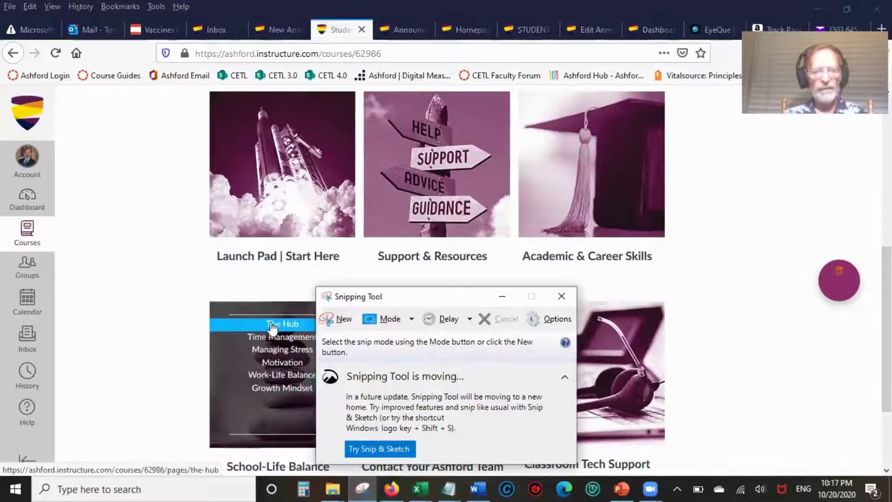
left_click(336, 317)
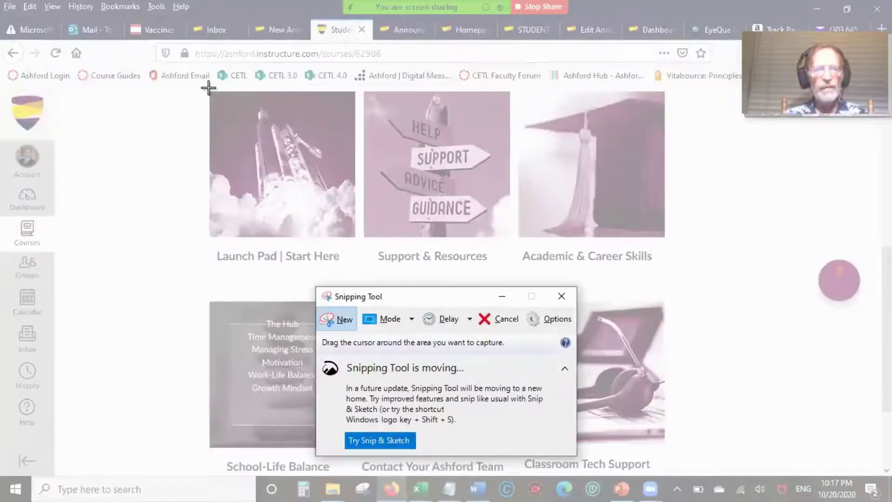
mouse_move(207, 90)
left_mouse_down()
mouse_move(329, 314)
mouse_move(350, 376)
mouse_move(213, 139)
mouse_move(209, 86)
left_mouse_up()
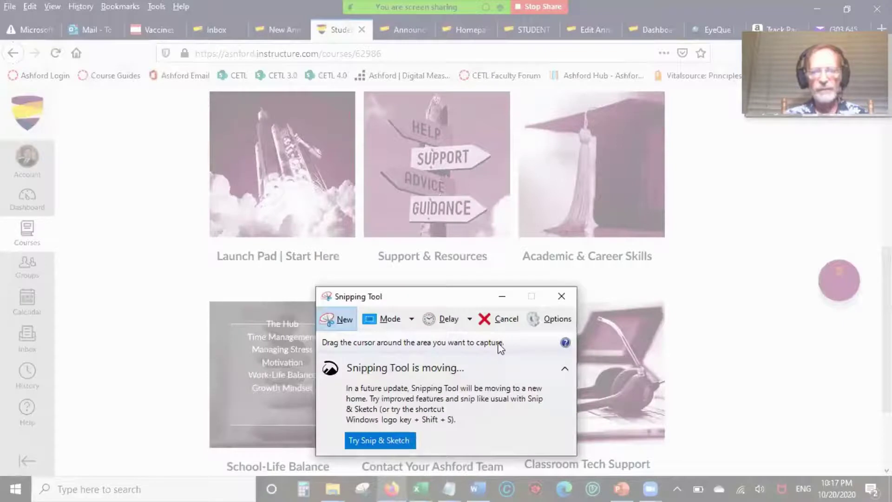
left_click(561, 296)
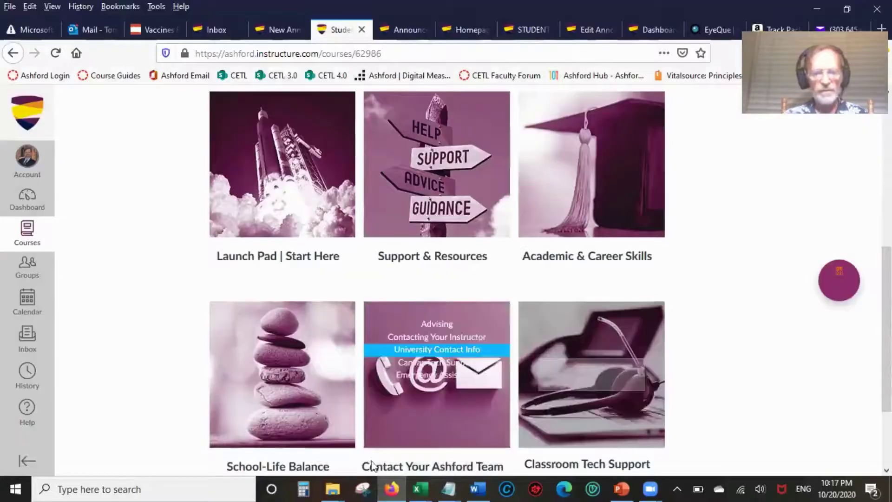
- Recapture the six tiles with the School-Life Balance link menu showing
left_click(362, 488)
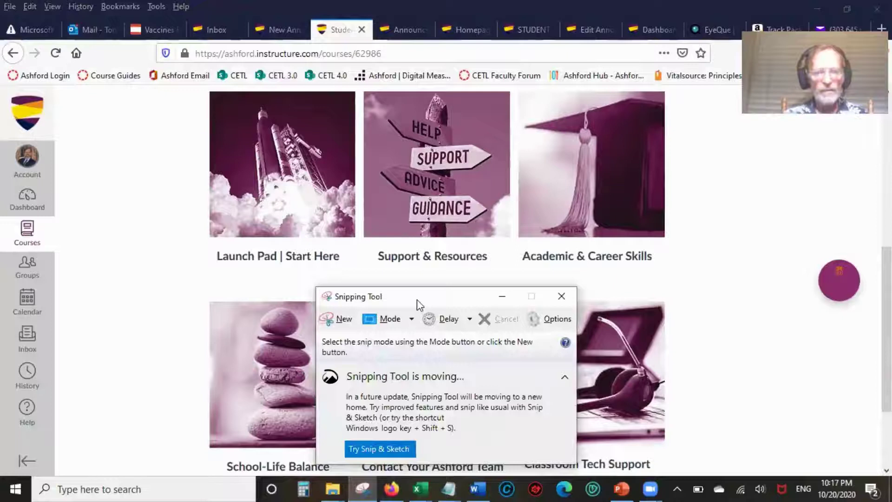
left_click_drag(416, 299, 418, 303)
mouse_move(213, 331)
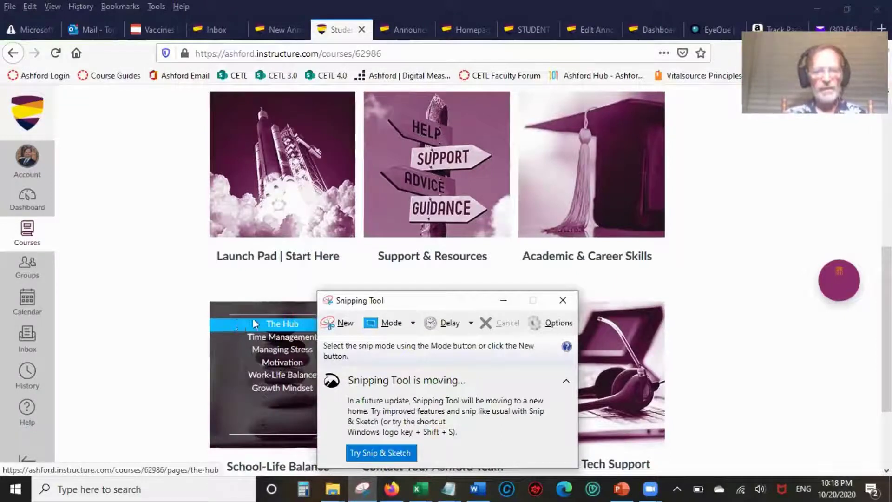
left_click(348, 323)
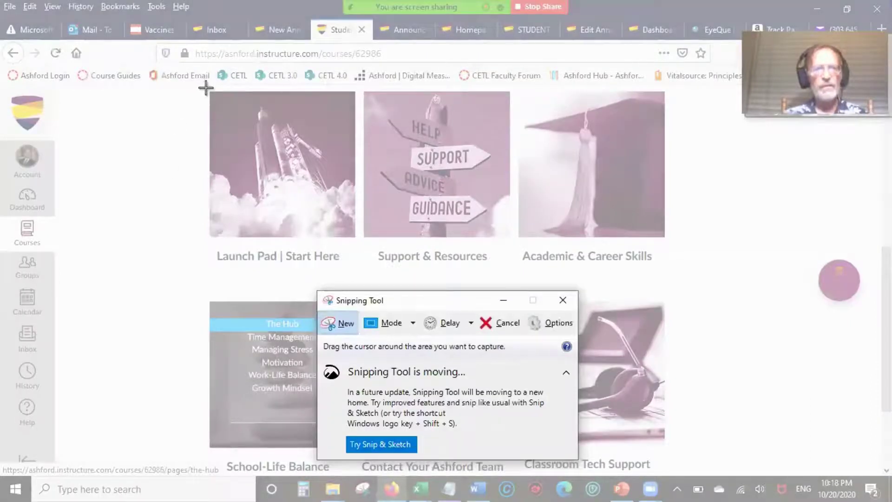
left_click_drag(206, 87, 668, 473)
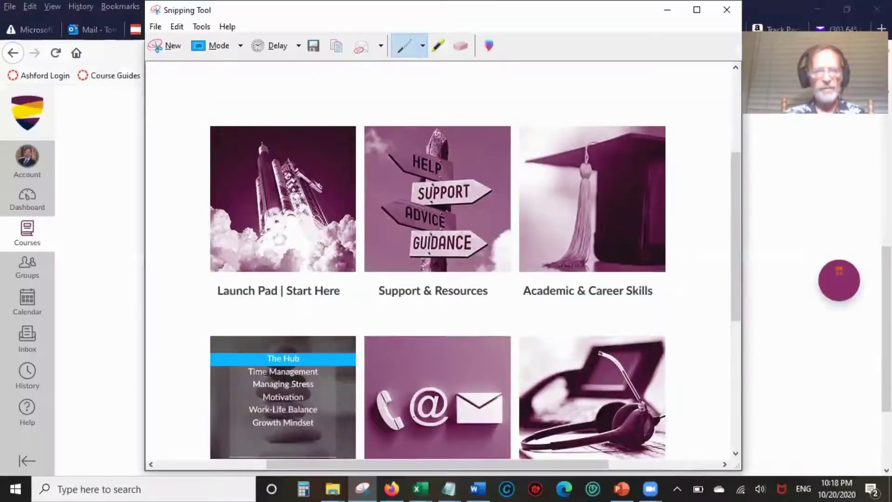
- Save the tile capture as StudentSuccess1.JPG in the BUS-311 folder
left_click(314, 47)
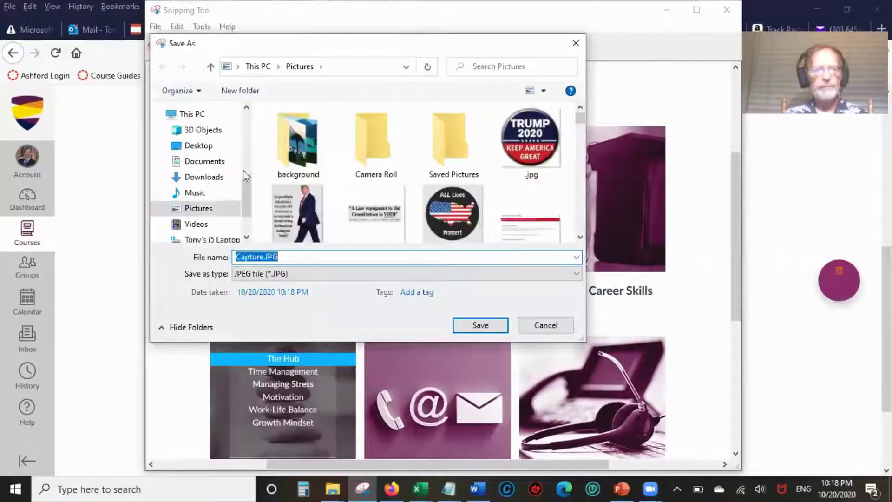
left_click_drag(242, 200, 239, 137)
left_click(201, 190)
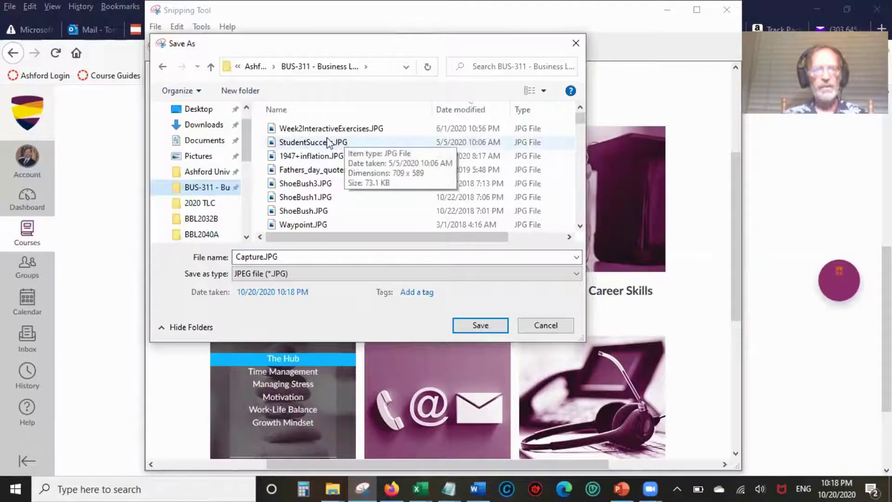
left_click(262, 257)
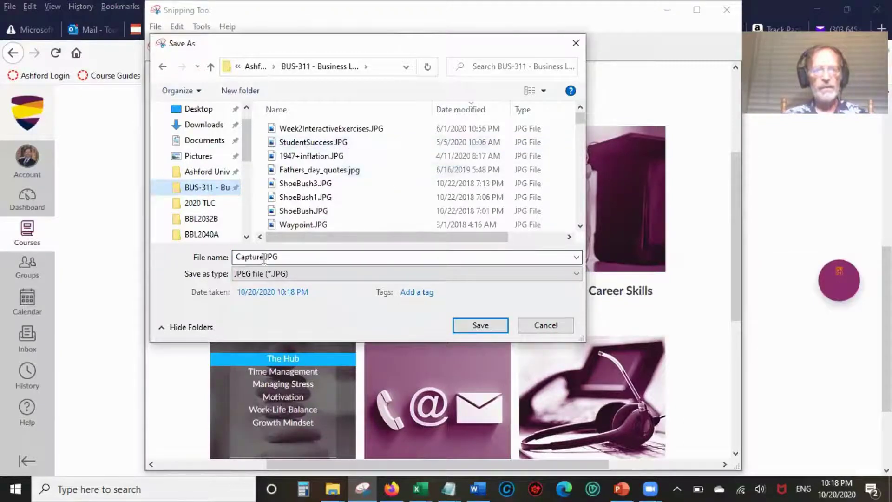
double_click(263, 259)
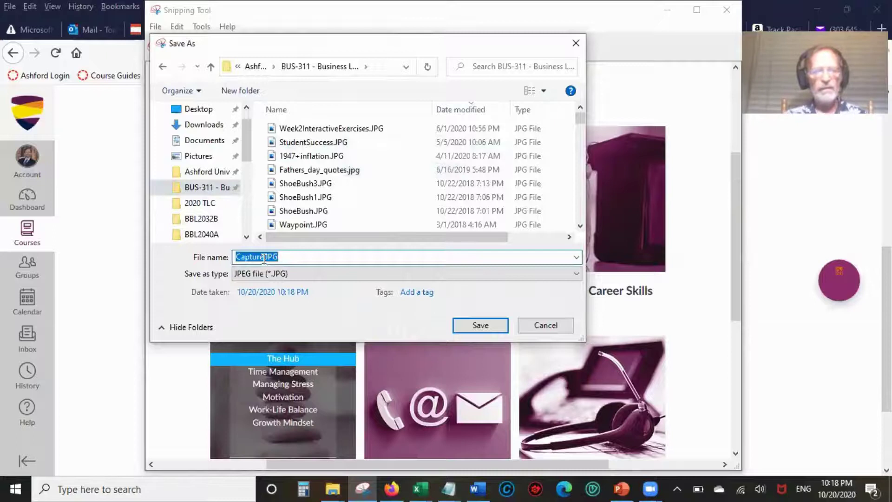
left_click(263, 259)
key("BackSpace")
key("BackSpace")
key("BackSpace")
key("BackSpace")
key("BackSpace")
key("BackSpace")
key("BackSpace")
key("BackSpace")
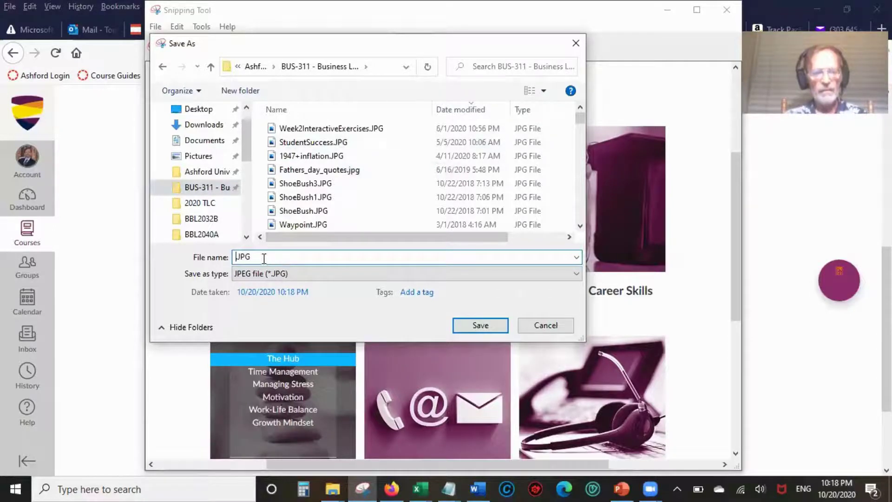
type("StudentSuccess")
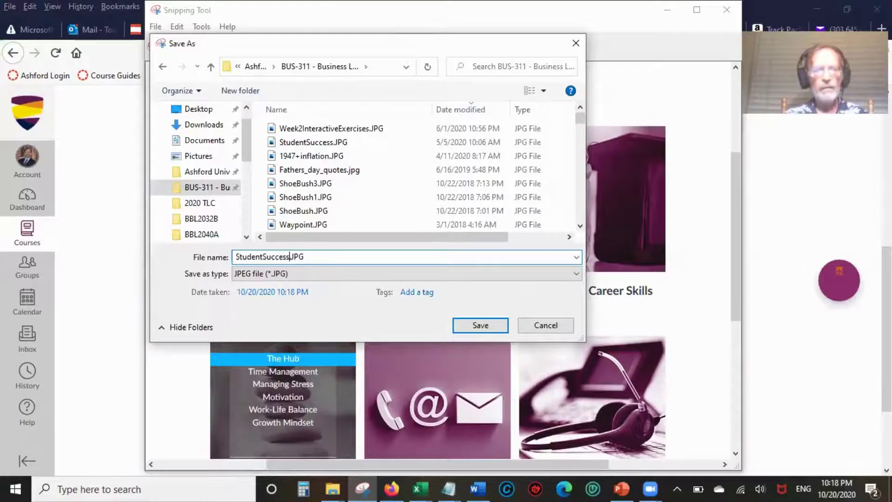
type("1")
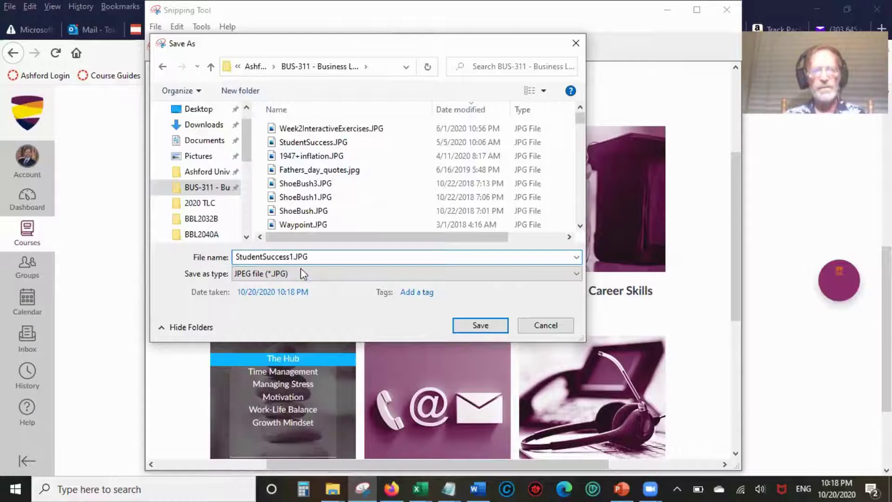
left_click(466, 326)
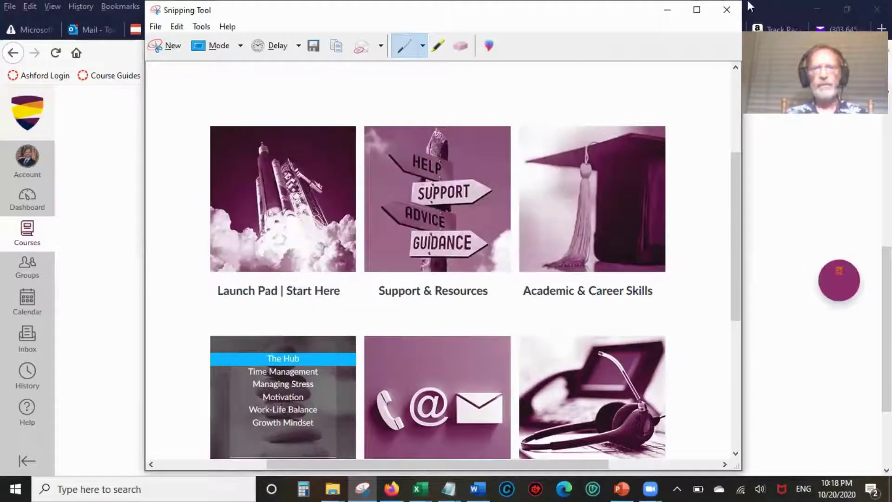
- Close Snipping Tool and upload StudentSuccess1.JPG to the Course pics folder in Canvas Files
left_click(737, 12)
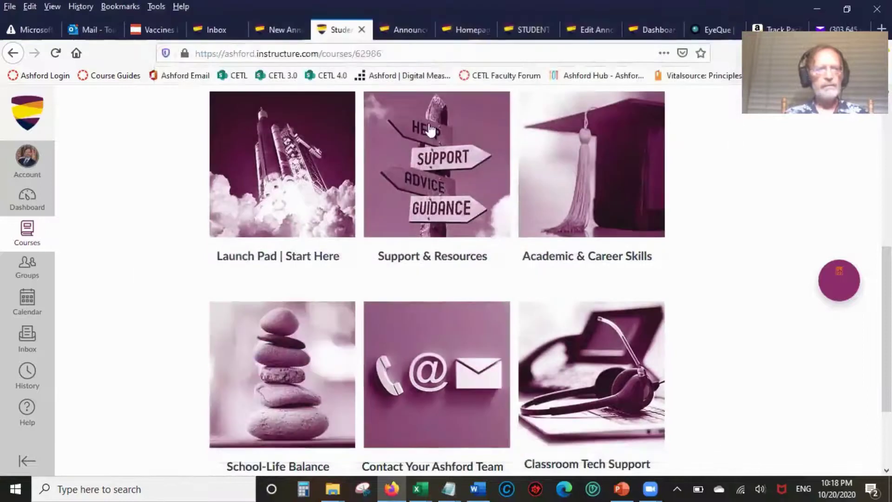
left_click(27, 159)
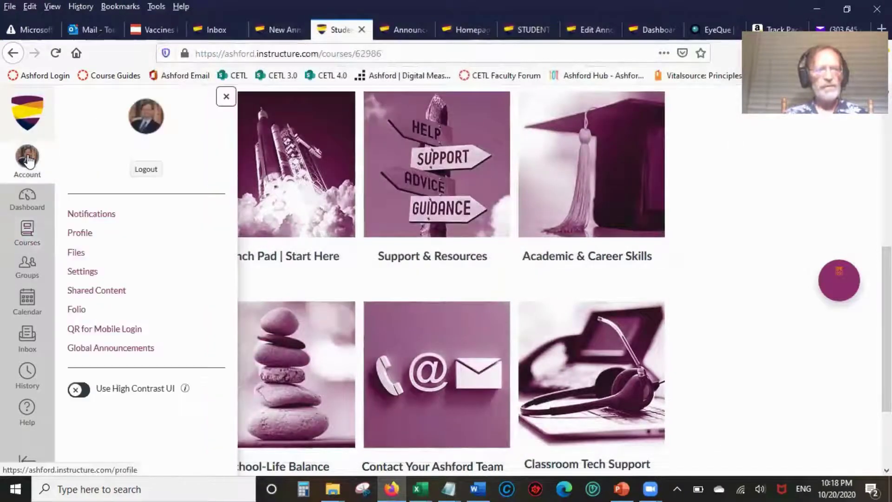
left_click(76, 255)
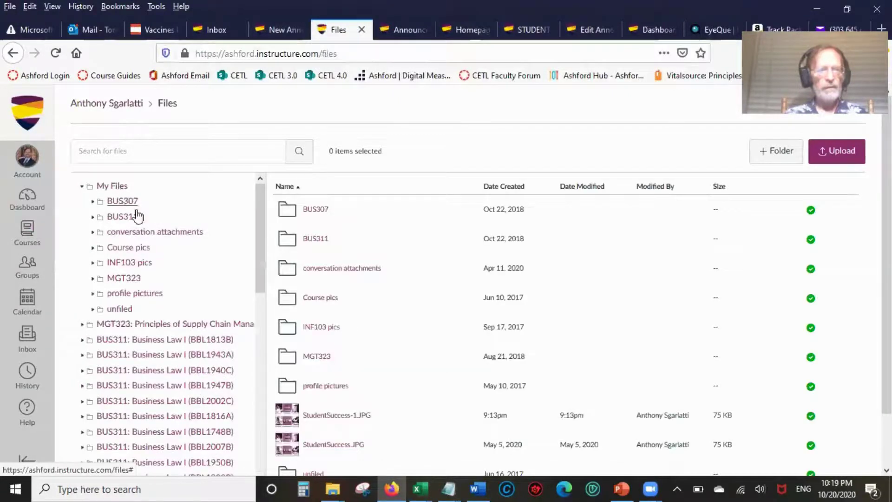
left_click(130, 252)
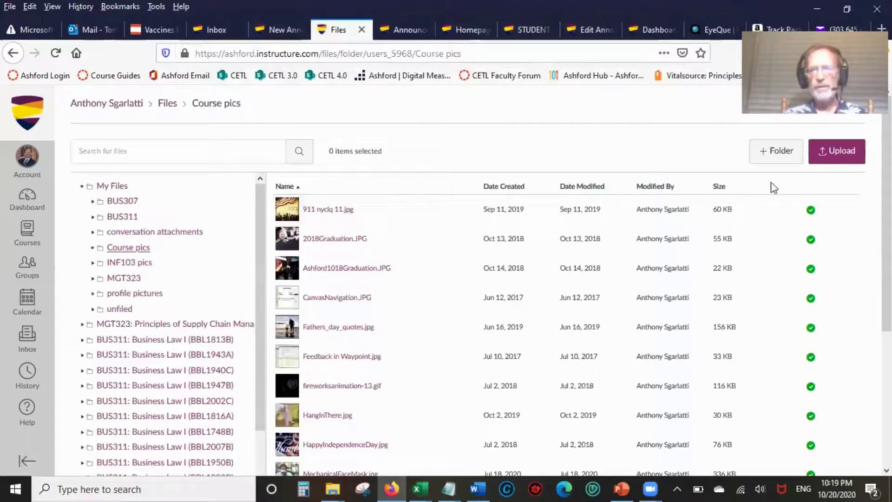
left_click(851, 151)
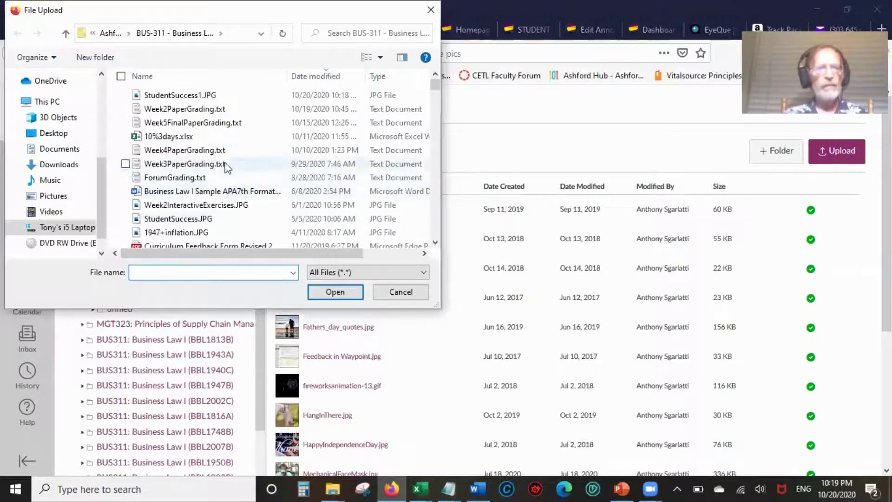
left_click(189, 96)
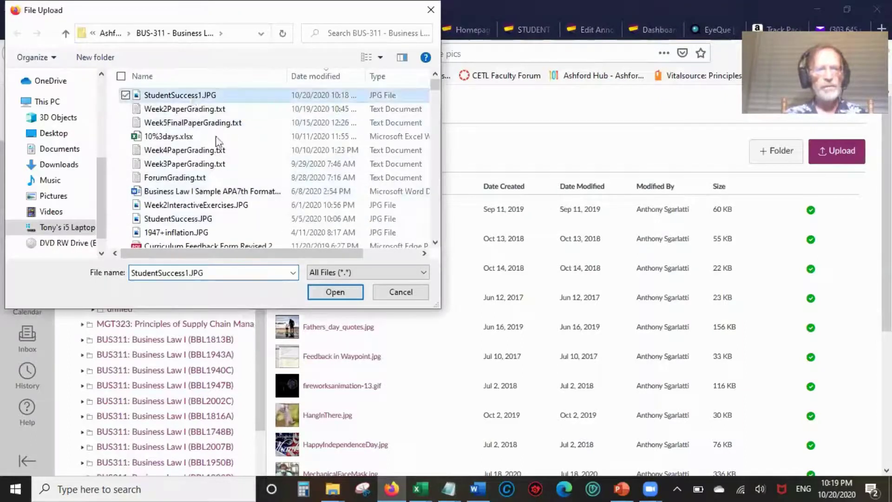
left_click(320, 293)
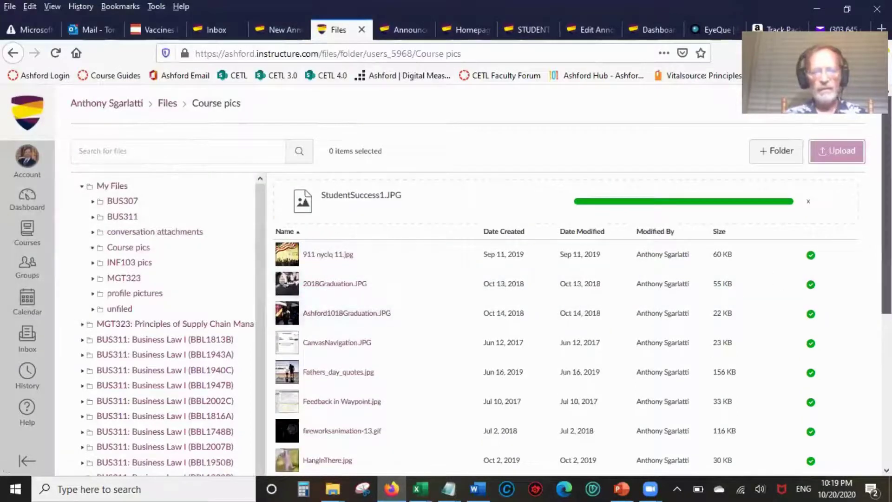
scroll(765, 410, "down", 5)
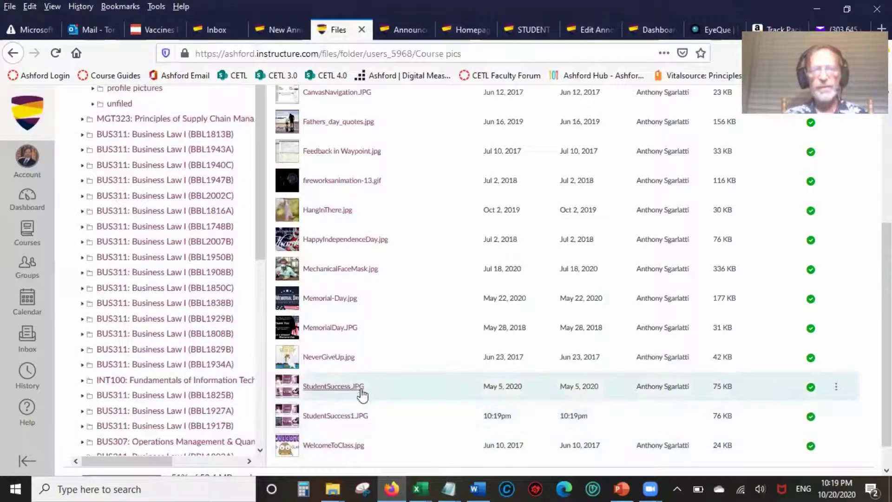
mouse_move(622, 488)
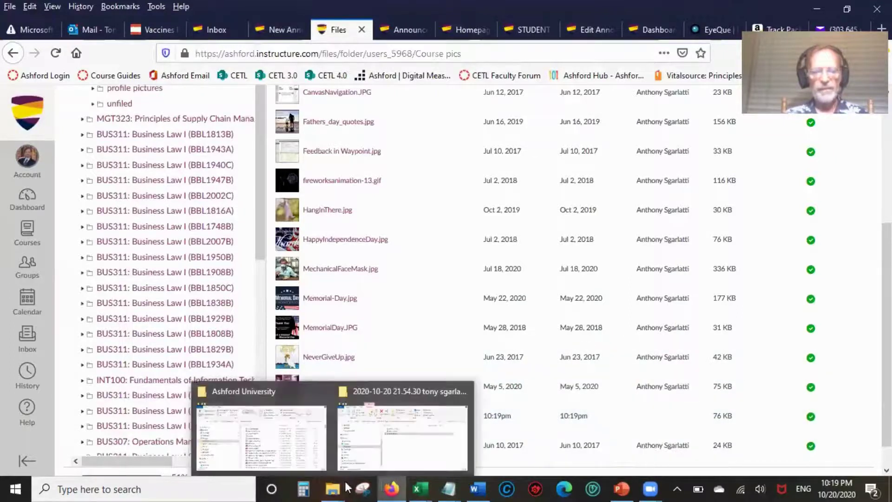
- Open Embed Image in the announcement draft and browse the Canvas files
left_click(277, 30)
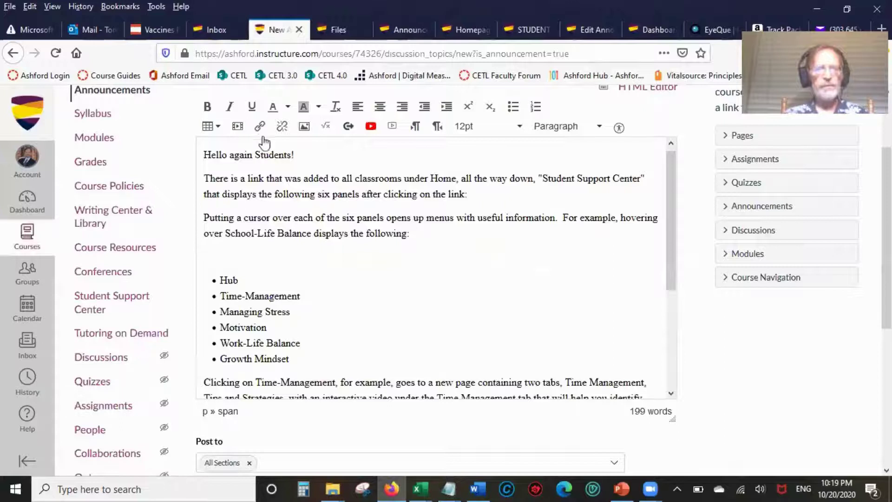
left_click(304, 128)
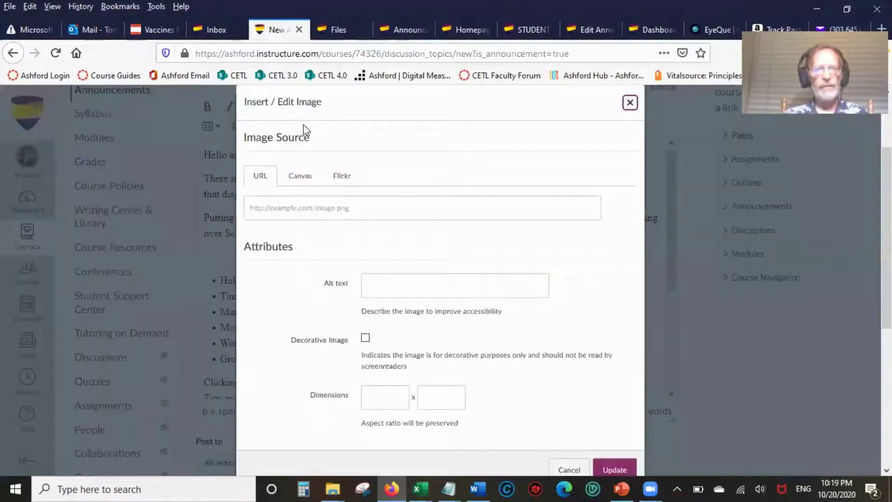
left_click(304, 174)
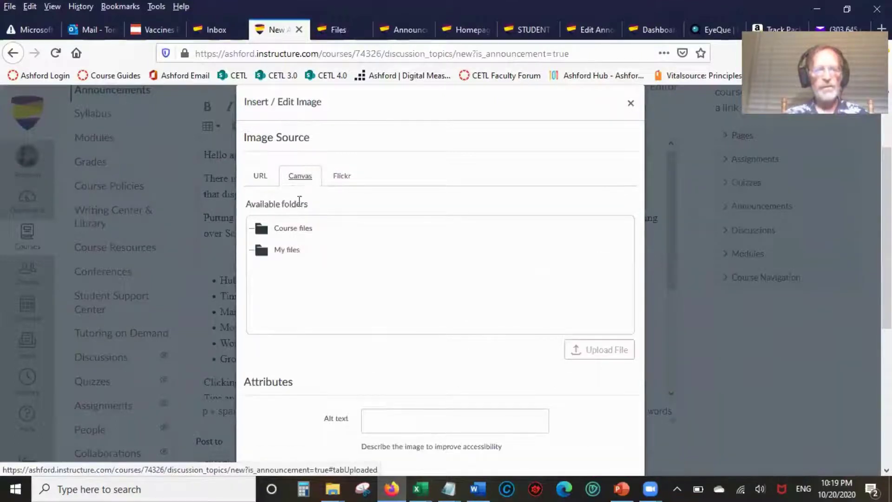
left_click(285, 229)
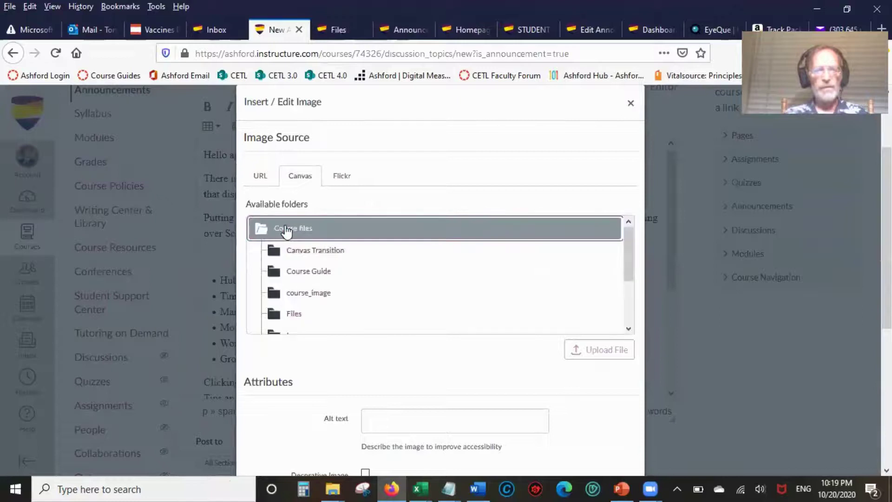
mouse_move(626, 241)
left_mouse_down()
mouse_move(645, 332)
mouse_move(631, 214)
mouse_move(629, 243)
left_mouse_up()
left_click(378, 271)
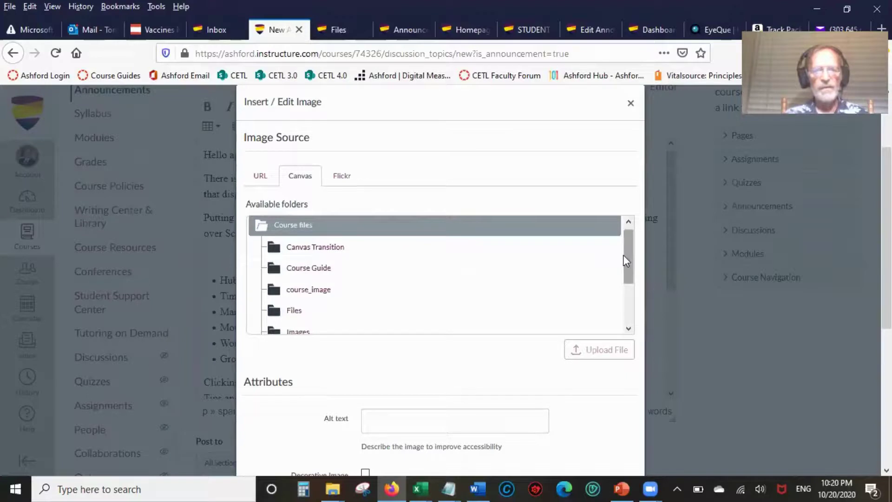
left_click_drag(623, 256, 629, 339)
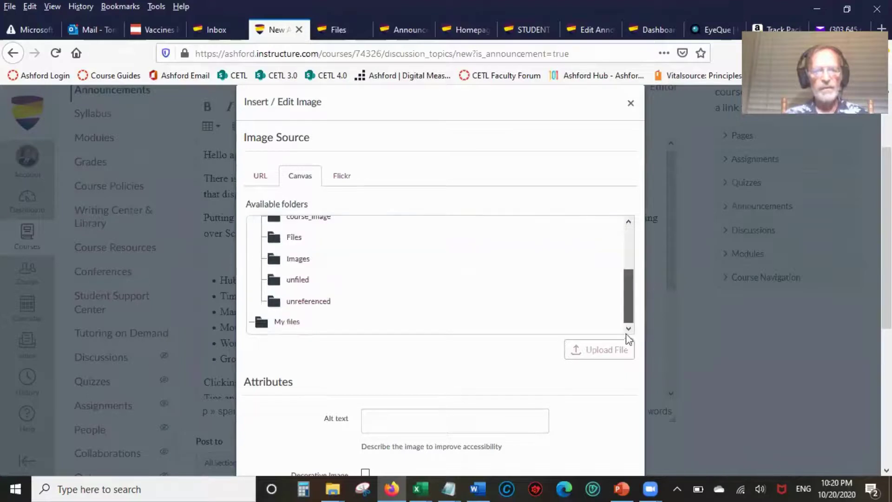
- Pick StudentSuccess-1.JPG from My files and insert it into the announcement
left_click(278, 326)
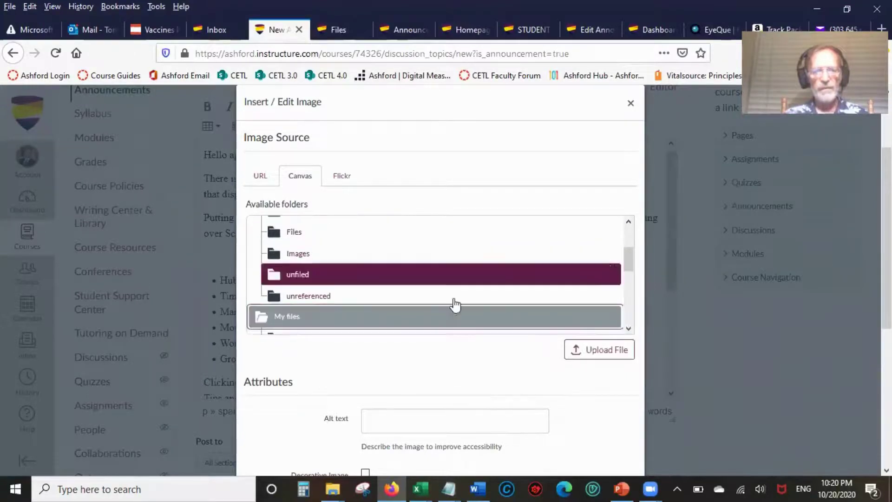
left_click_drag(626, 259, 634, 321)
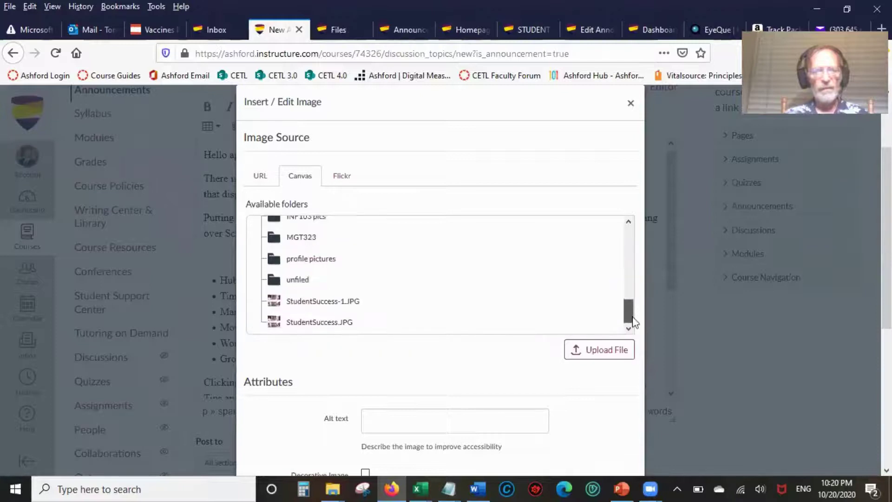
left_click(331, 306)
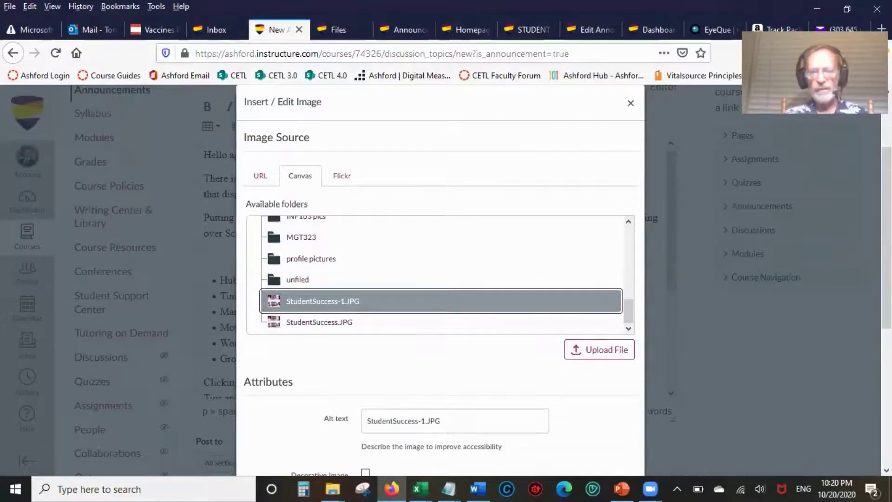
scroll(838, 391, "down", 5)
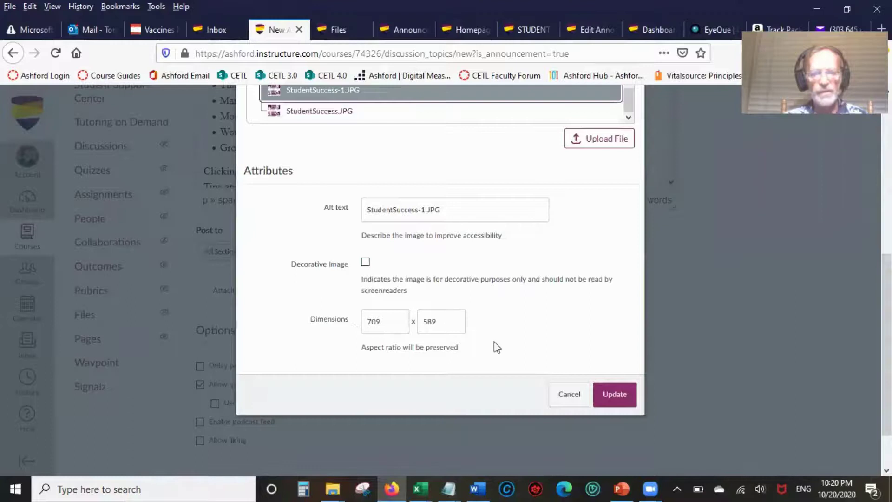
left_click(616, 402)
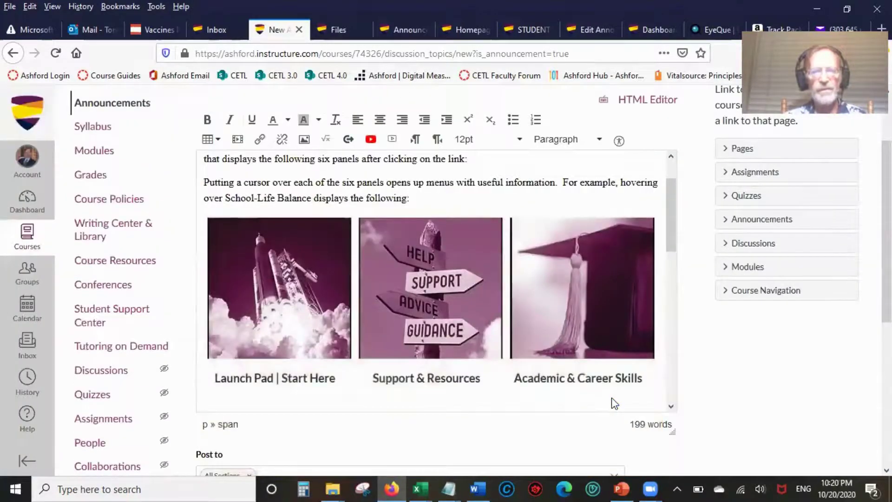
- Review the inserted six-tile image and select the 'Putting a cursor over…' paragraph
mouse_move(670, 225)
left_mouse_down()
mouse_move(676, 317)
mouse_move(676, 235)
left_mouse_up()
left_click_drag(673, 269, 679, 293)
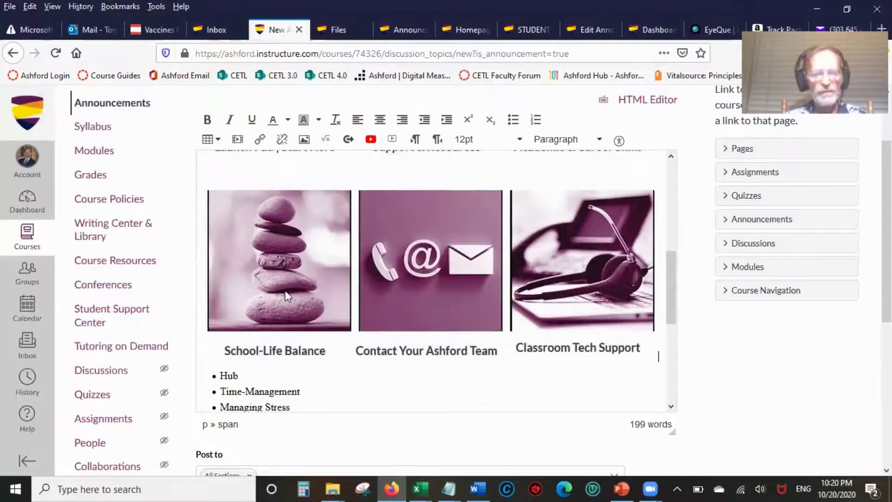
left_click(364, 488)
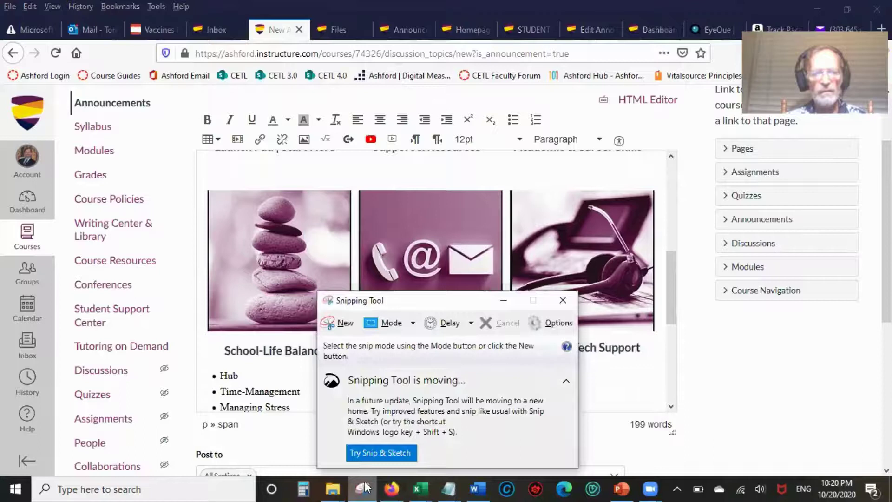
left_click(562, 300)
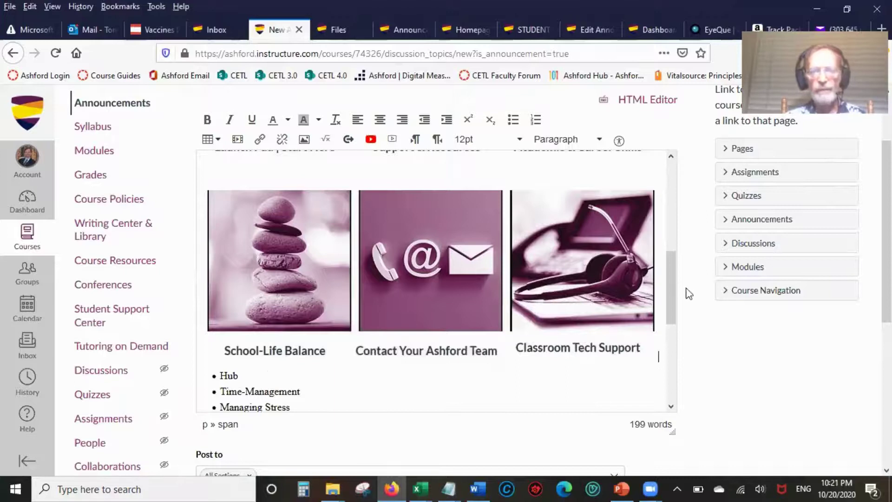
left_click_drag(674, 309, 657, 224)
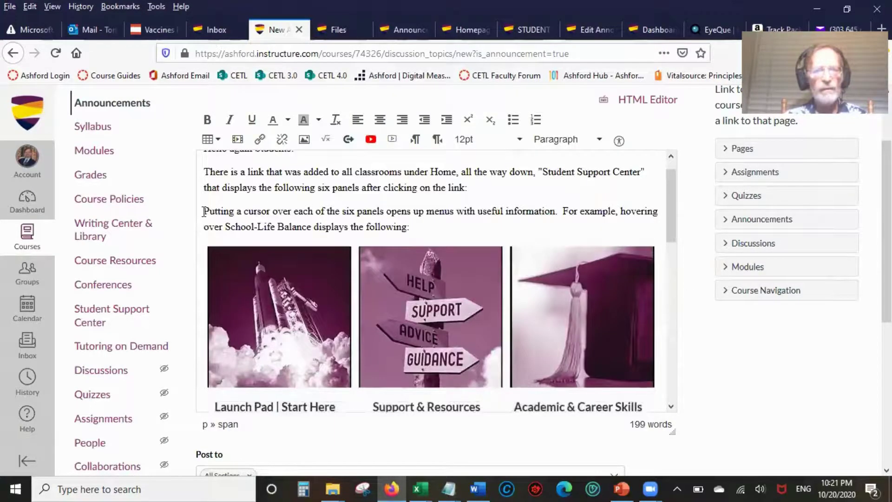
left_click_drag(206, 211, 441, 229)
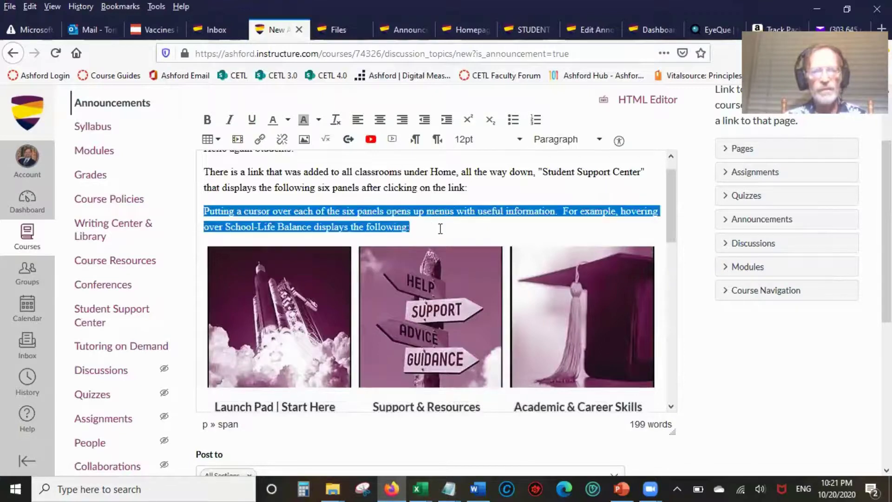
- Cut the hover-instructions paragraph and remove the empty line it leaves
right_click(348, 214)
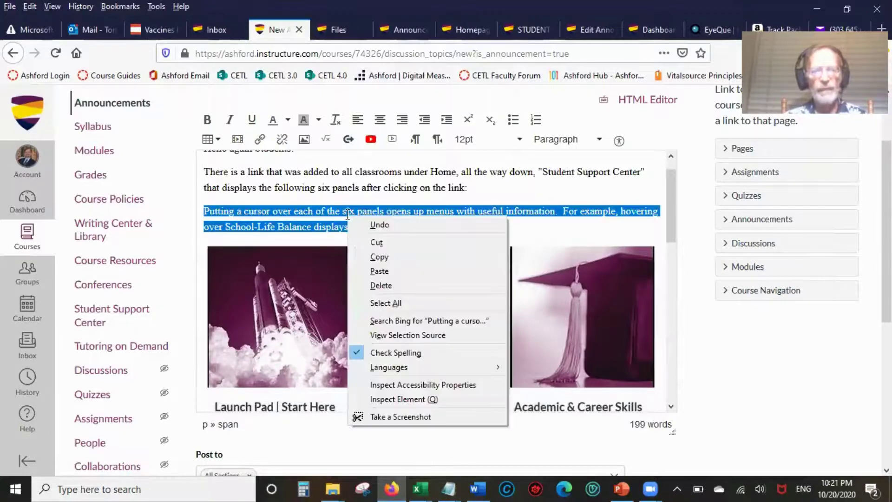
left_click(373, 241)
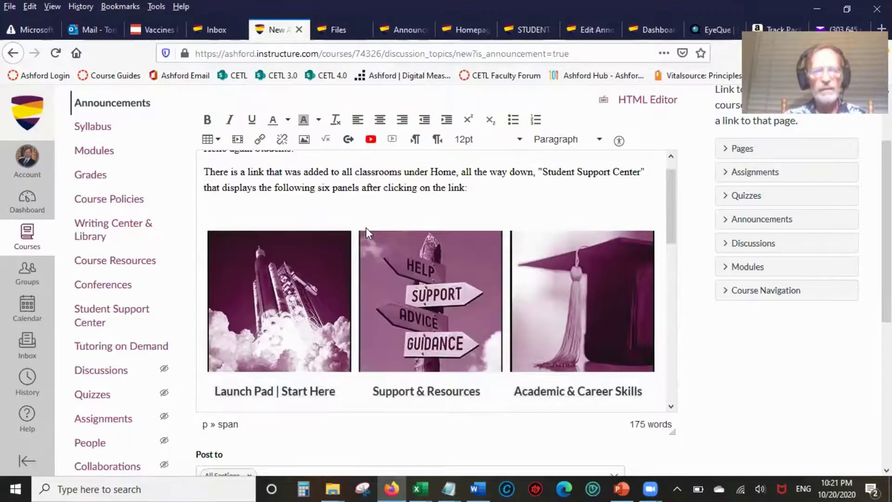
key("BackSpace")
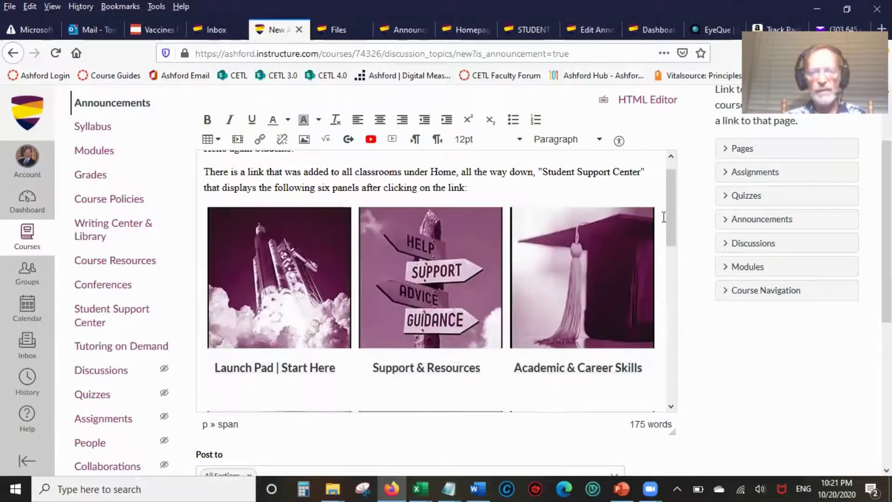
left_click_drag(668, 217, 665, 315)
- Delete the blank line above the image and paste the paragraph below the captions, above the list
left_click(211, 299)
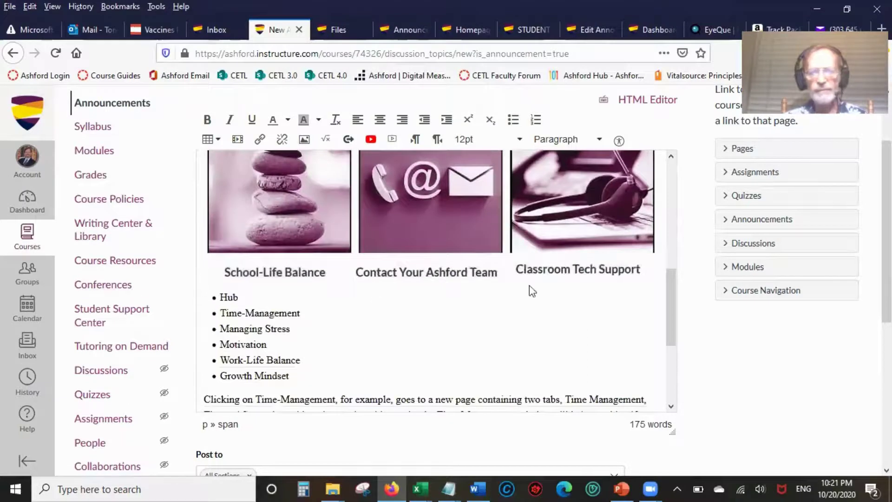
left_click(244, 284)
scroll(245, 287, "up", 5)
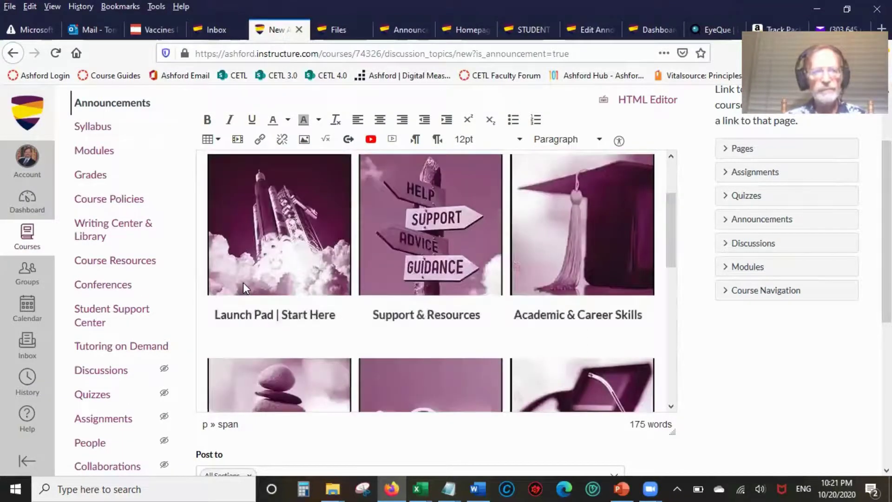
left_click_drag(669, 227, 664, 169)
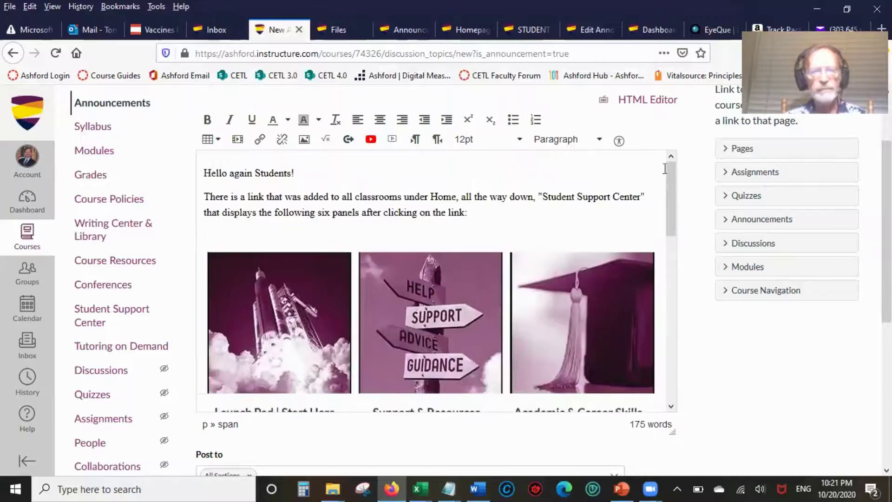
left_click(485, 218)
key("Delete")
key("Down")
key("Down")
key("Down")
key("Down")
key("Down")
key("Down")
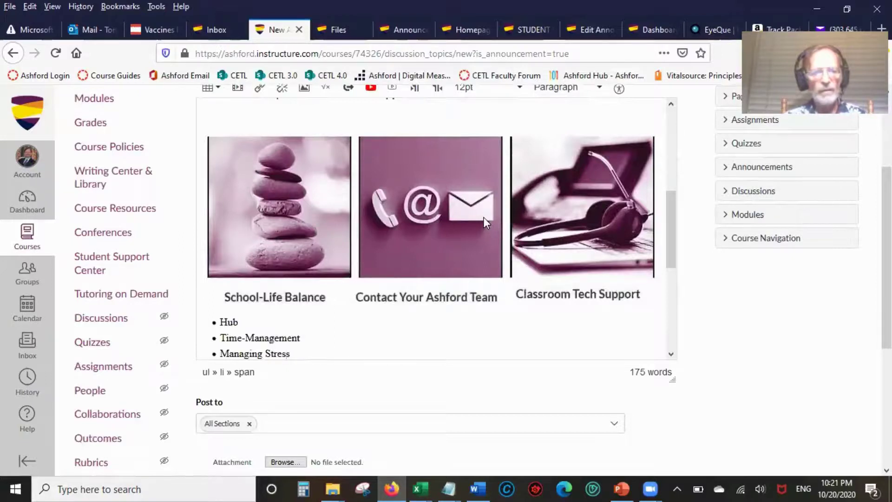
key("Up")
key("Up")
key("Up")
key("Up")
key("Up")
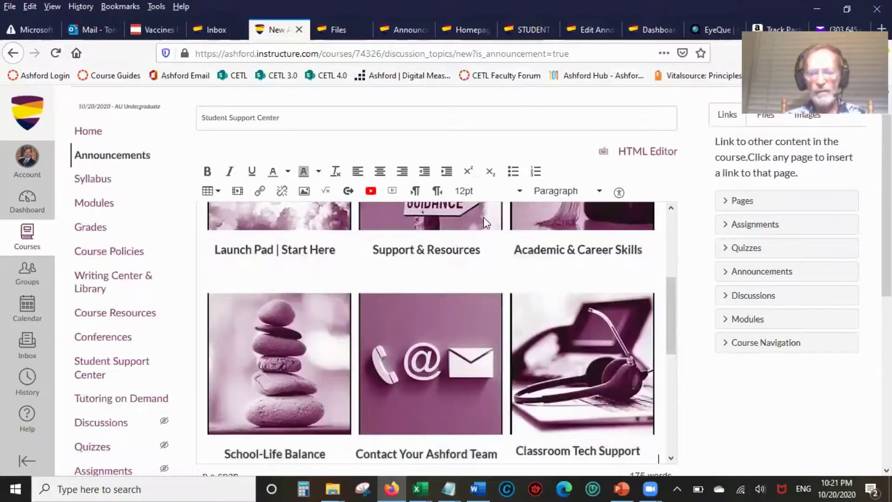
key("Down")
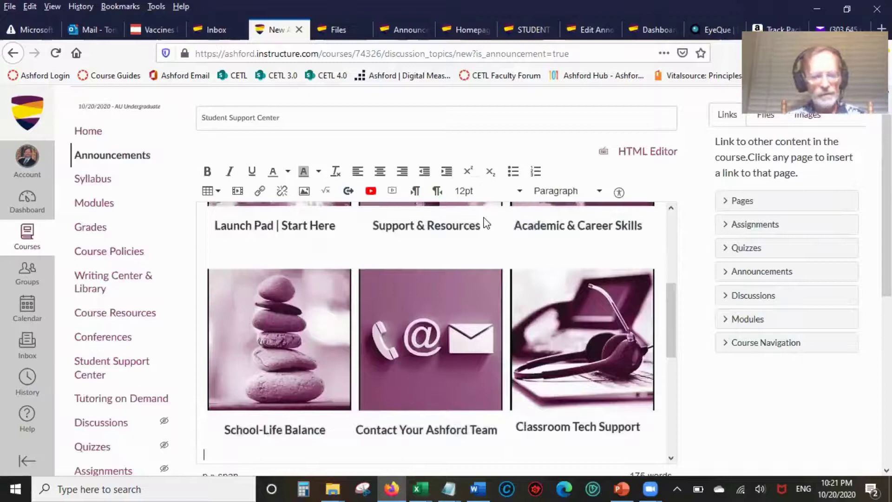
key("ctrl+v")
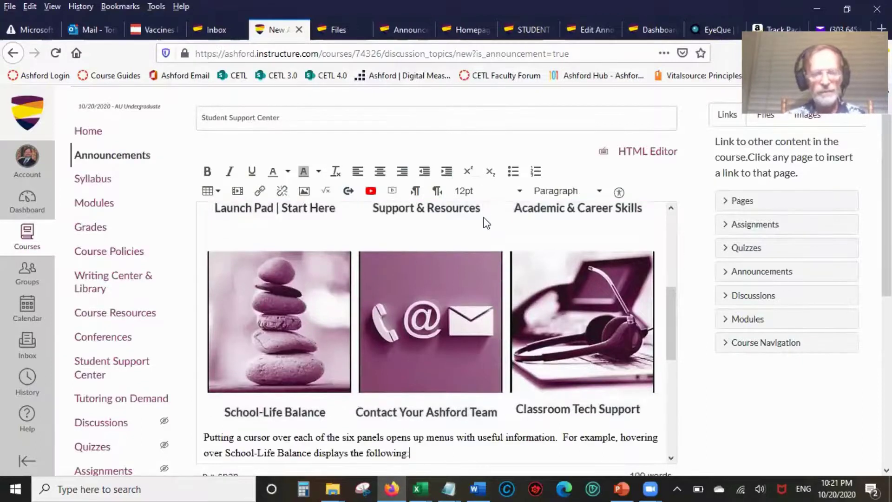
scroll(483, 216, "down", 6)
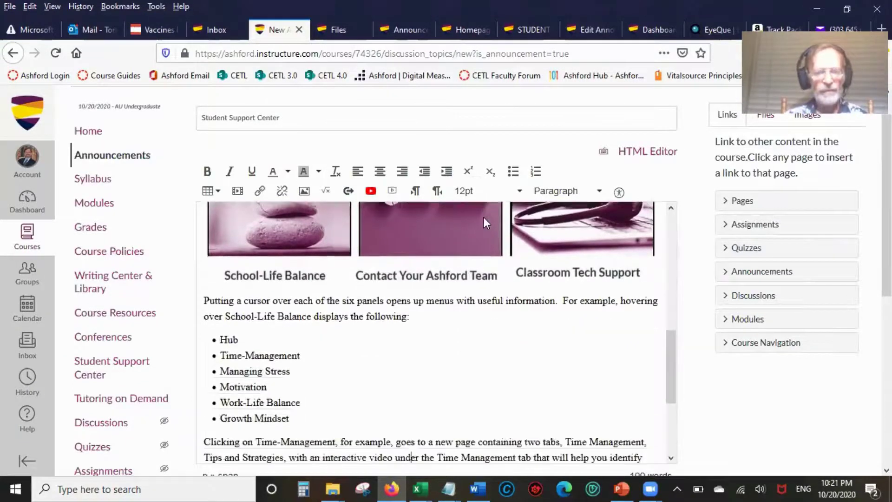
key("ctrl+End")
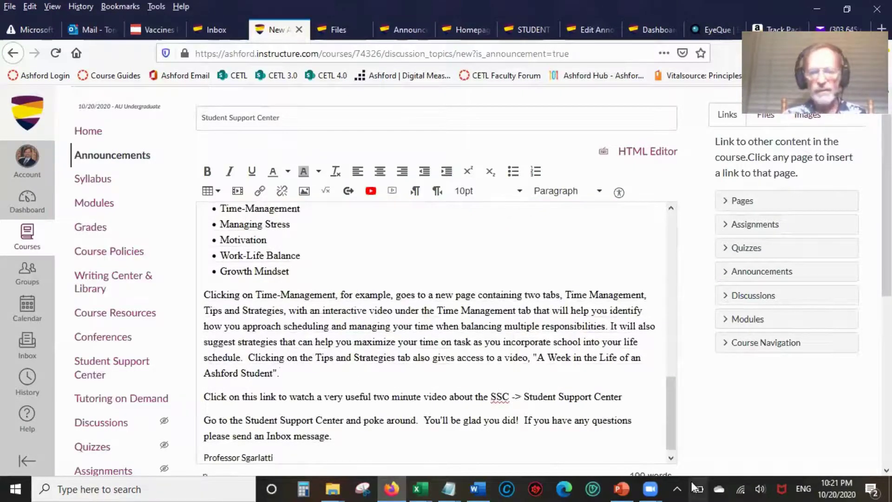
- Advance the UsingHTML slide show to slide 10, 'END WITH FANCY SIGNATURE'
left_click(621, 489)
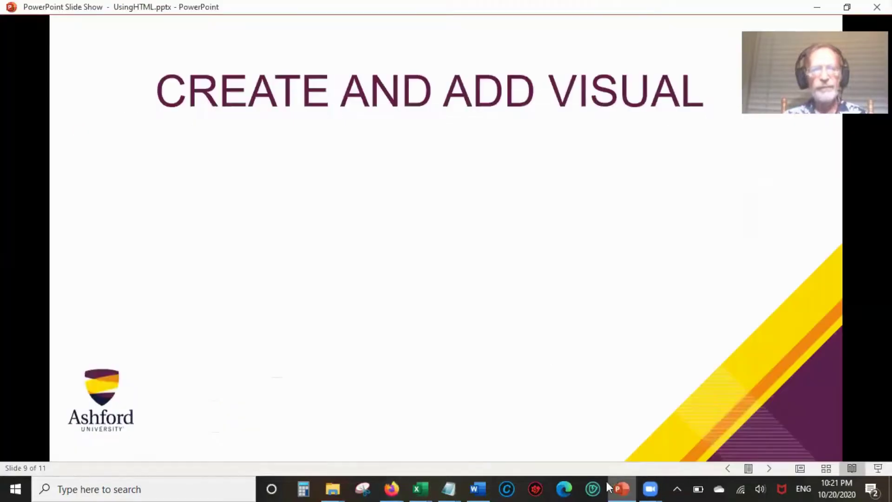
left_click(542, 342)
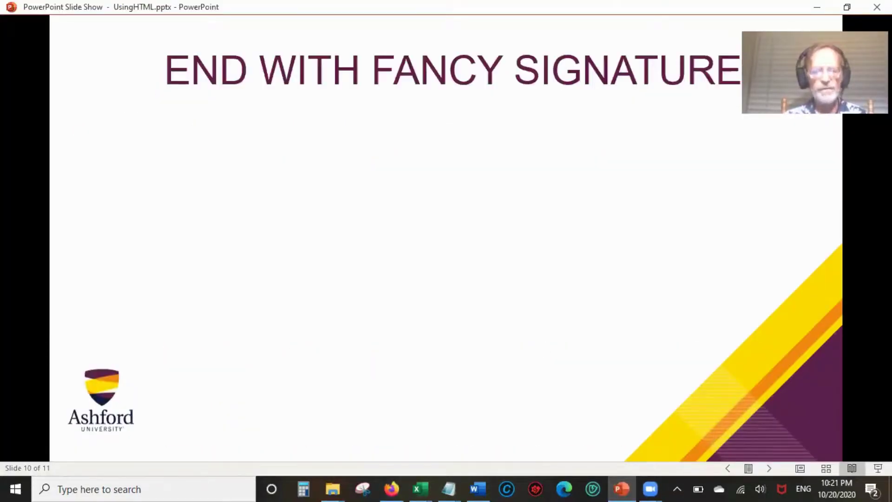
mouse_move(448, 487)
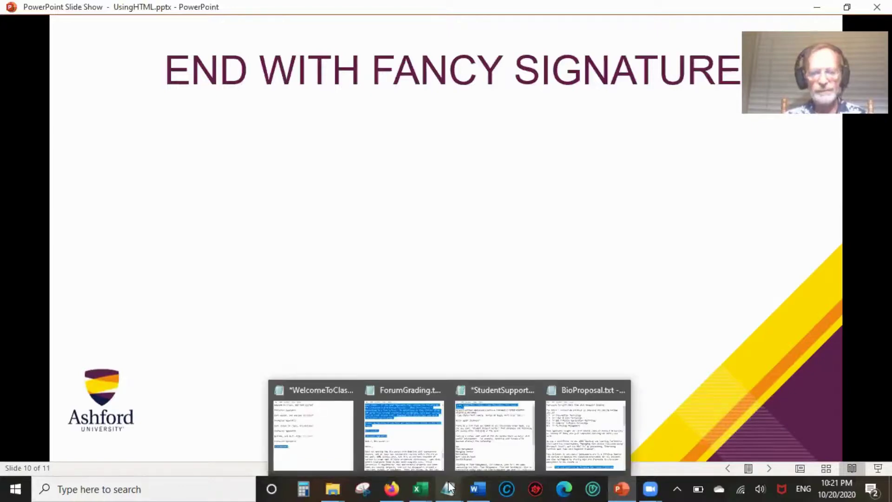
mouse_move(486, 450)
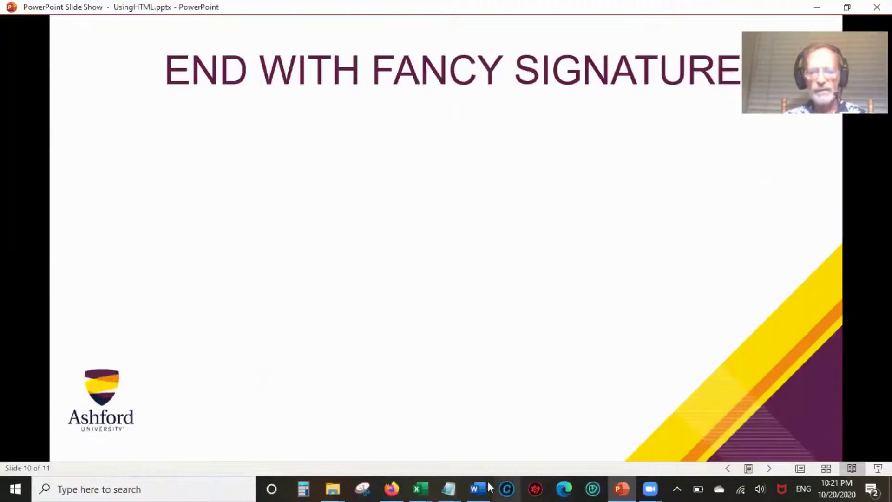
- Copy the Script MT Bold 14pt span line from StudentSupportCenter.txt in Notepad
left_click(474, 487)
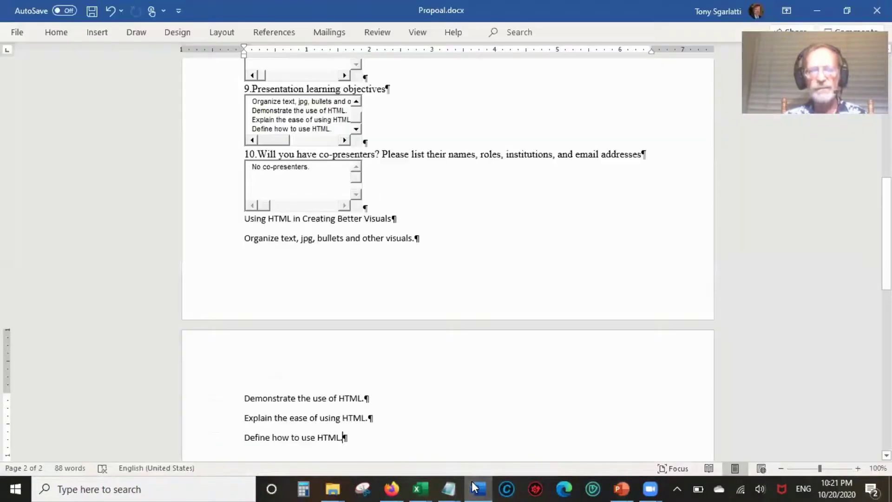
mouse_move(448, 488)
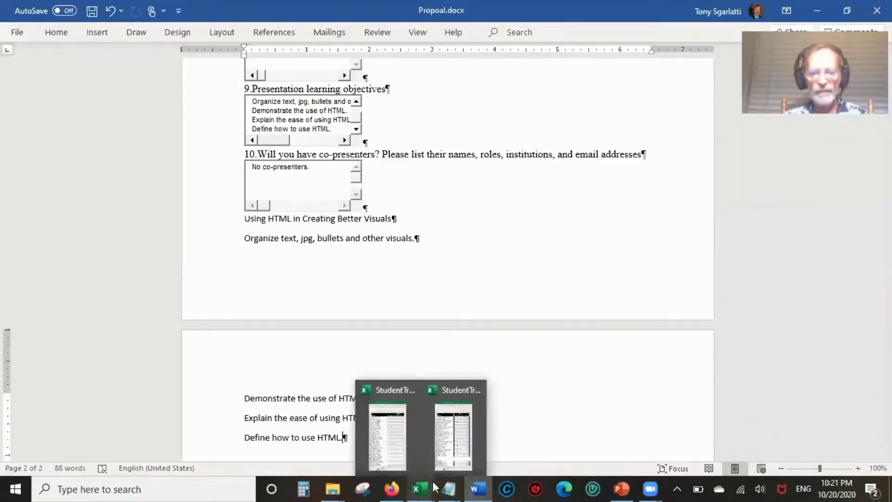
left_click(534, 418)
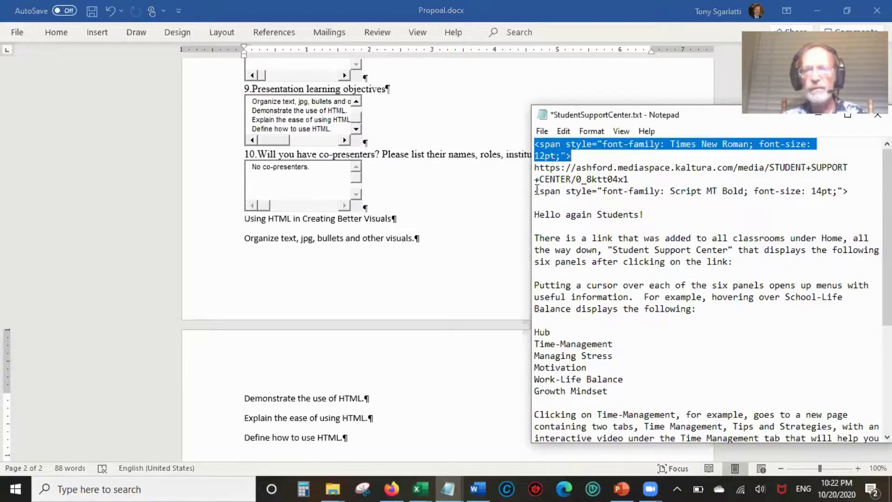
left_click_drag(536, 192, 848, 192)
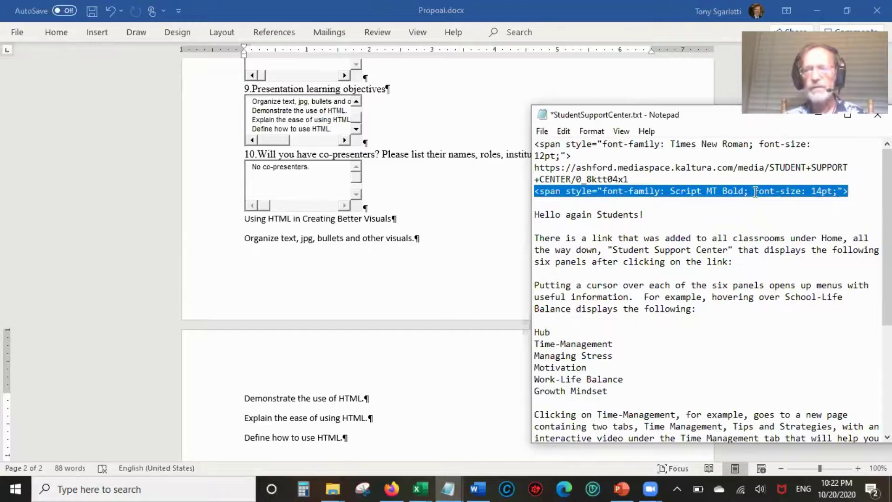
right_click(582, 191)
left_click(654, 236)
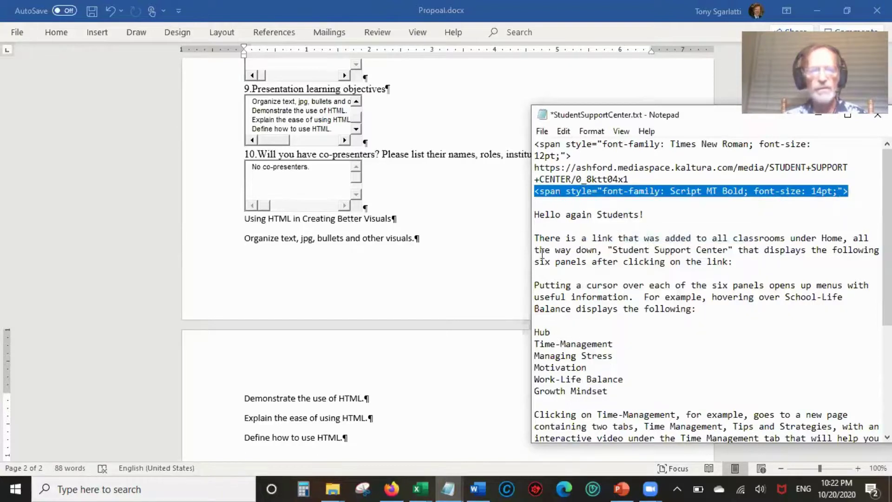
- Paste the Script MT Bold span before the signature in HTML view, then return to rich view
left_click(394, 487)
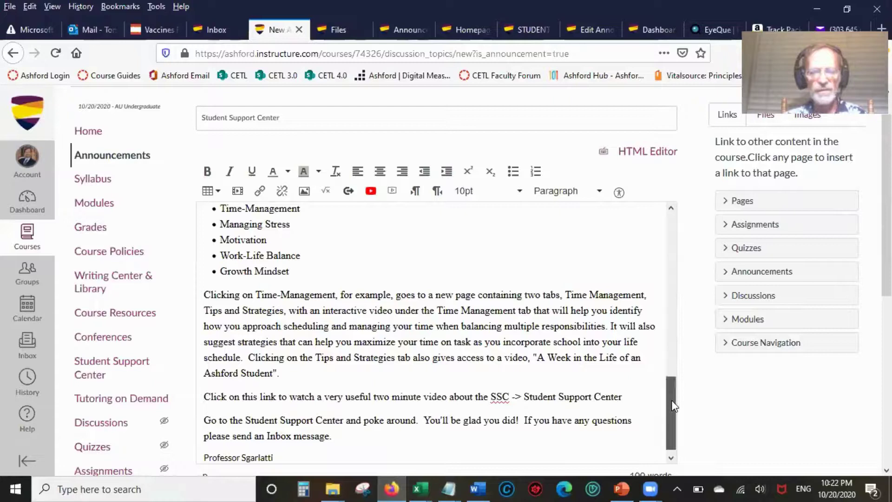
scroll(671, 400, "down", 1)
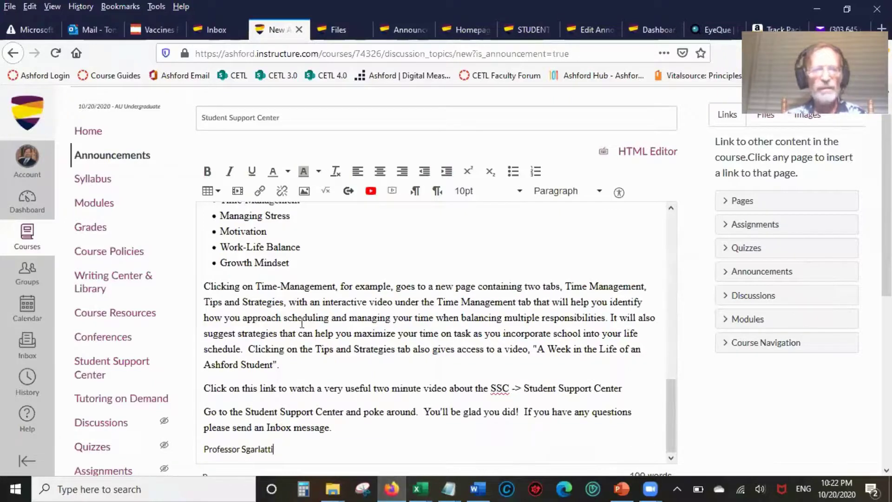
left_click(638, 153)
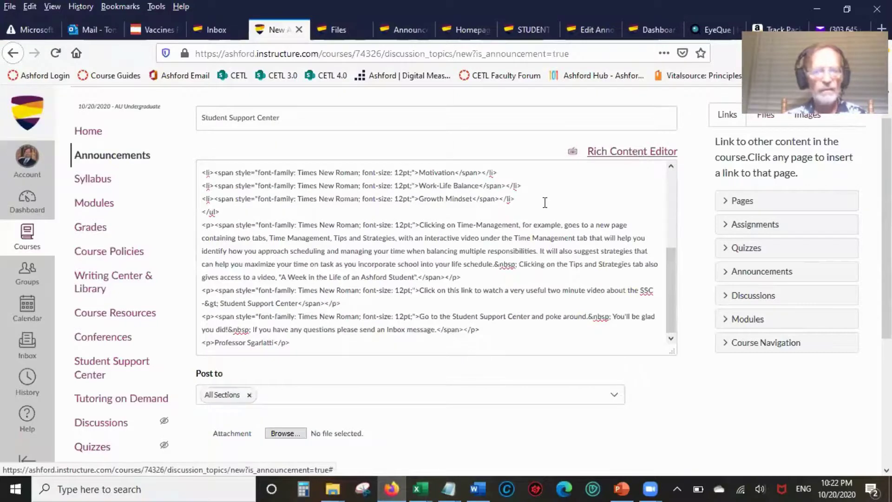
left_click(215, 343)
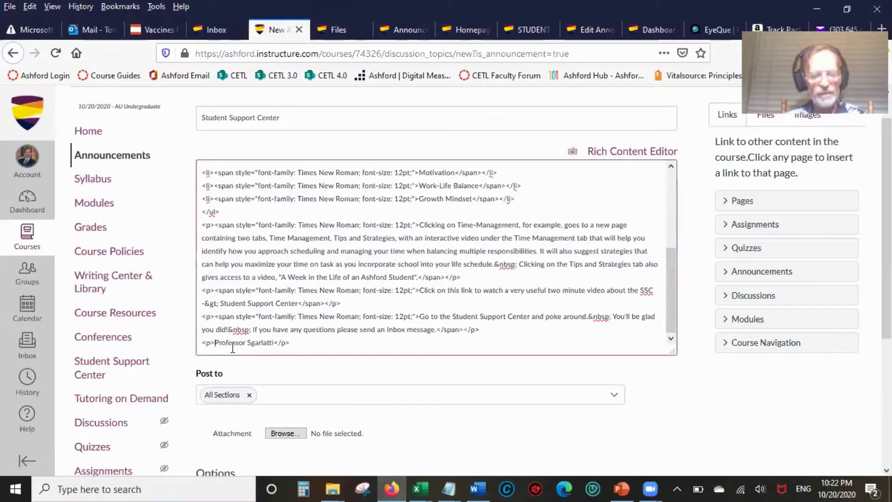
key("ctrl+v")
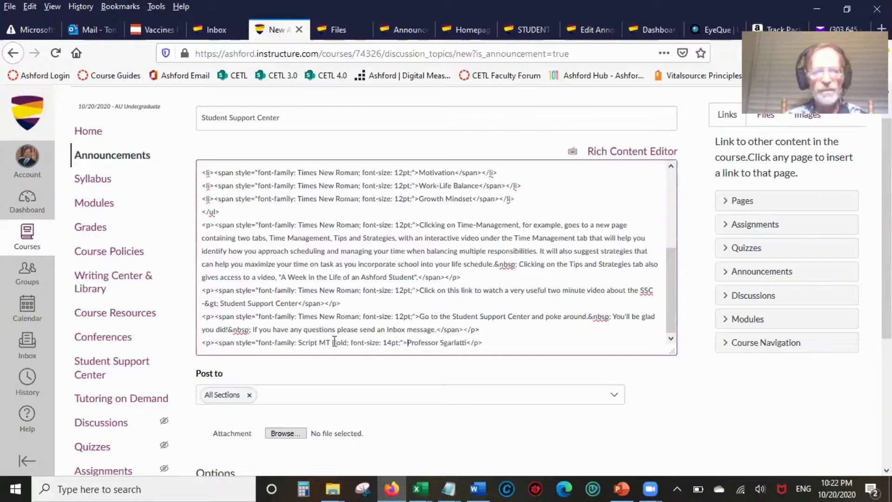
left_click(617, 152)
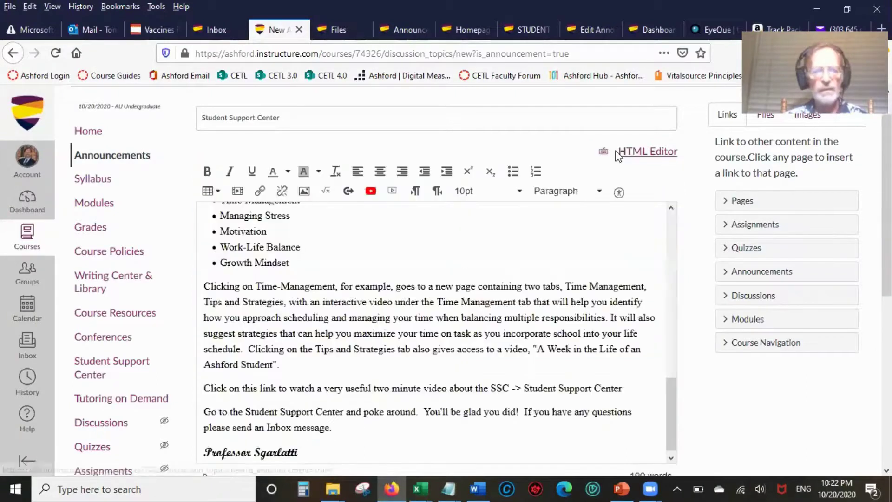
left_click_drag(668, 405, 669, 425)
left_click(530, 403)
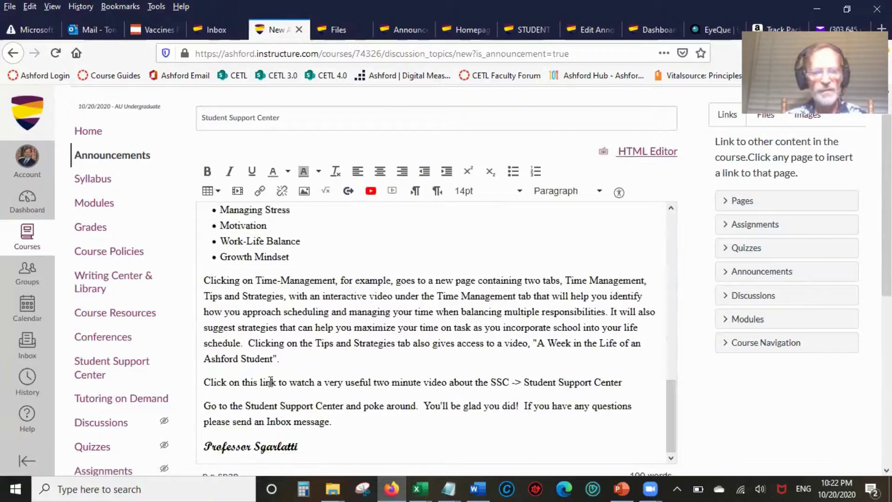
- Start a link on 'Student Support Center' and copy the Kaltura video URL from Notepad
left_click_drag(524, 382, 624, 386)
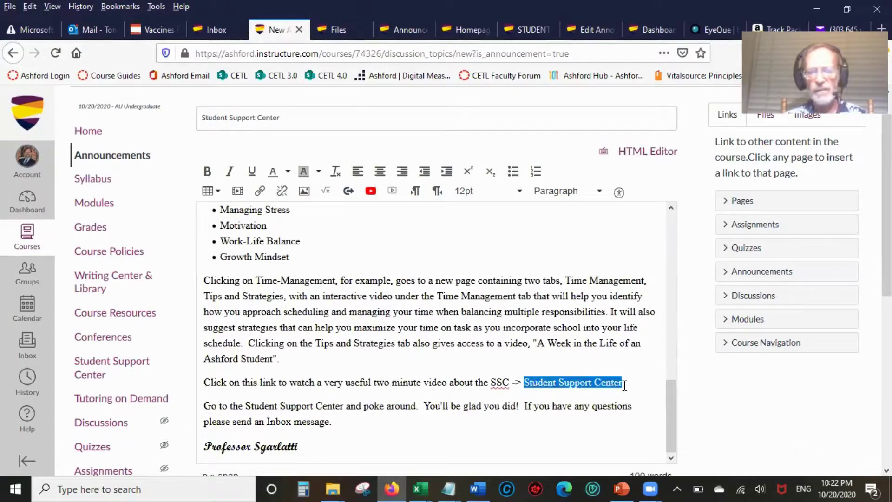
left_click(261, 194)
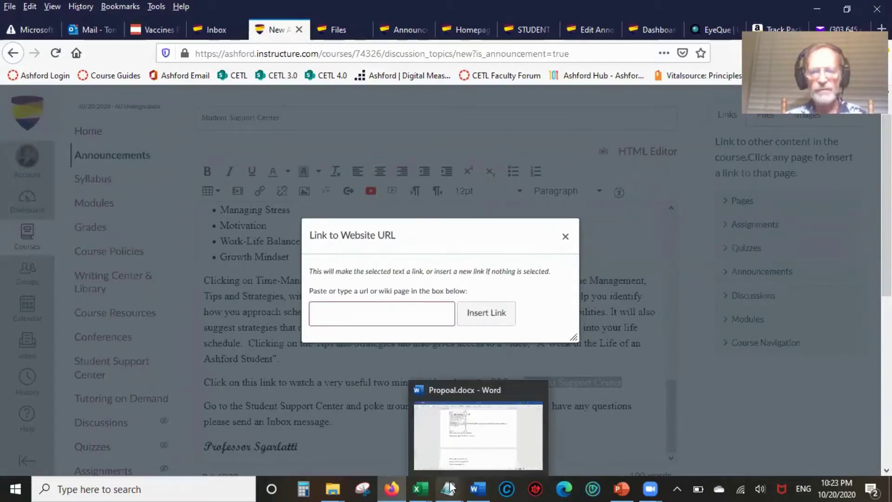
mouse_move(449, 488)
left_click(483, 462)
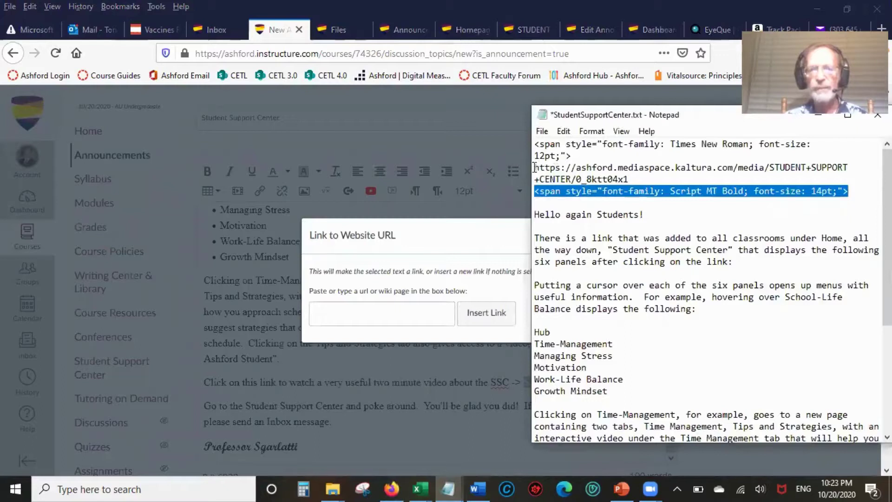
left_click_drag(535, 167, 630, 179)
right_click(599, 169)
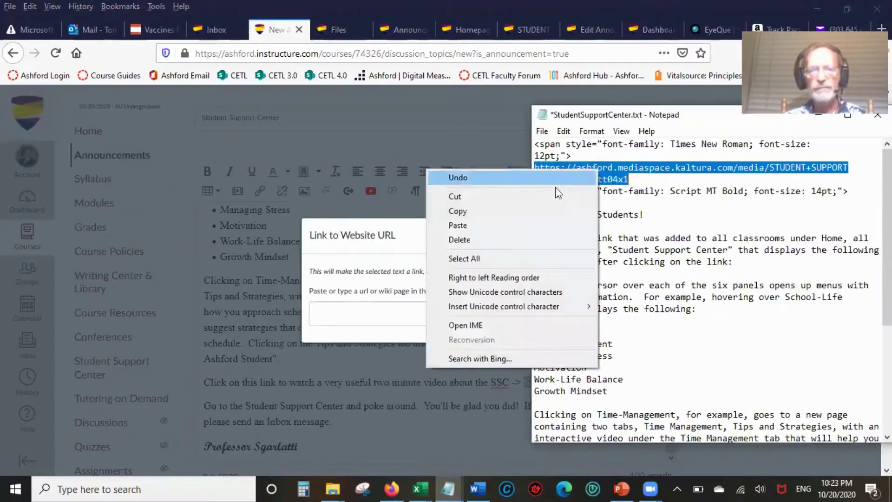
left_click(524, 213)
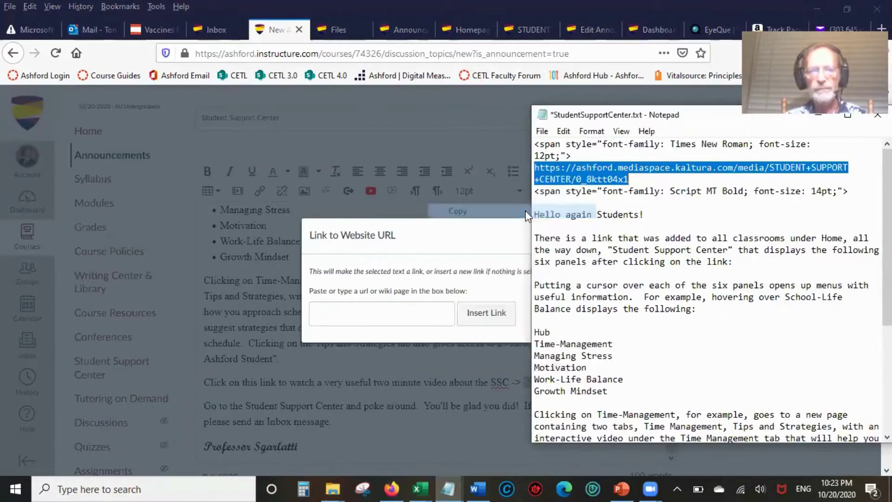
- Paste the Kaltura URL as the link address and insert the link
left_click(373, 321)
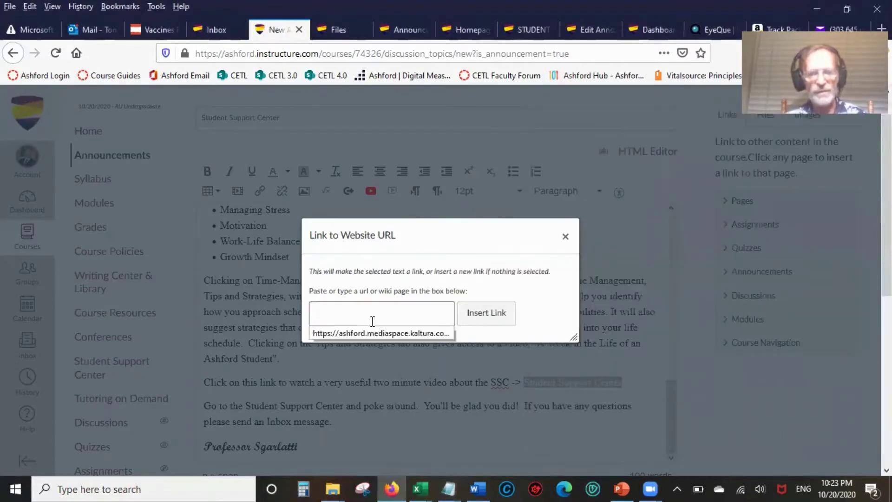
key("ctrl+v")
left_click(483, 312)
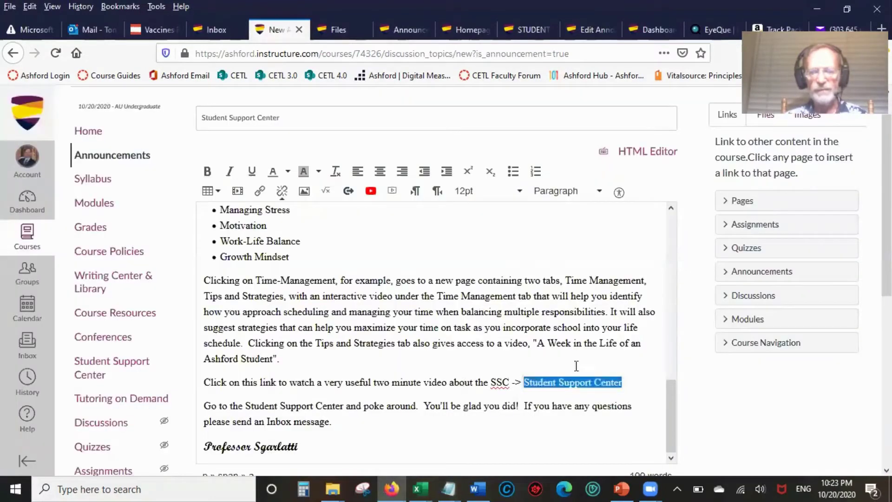
left_click(460, 383)
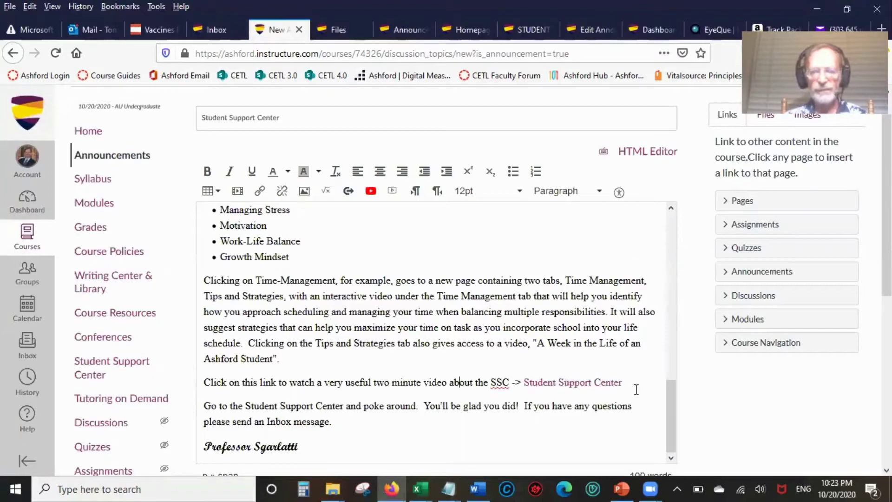
left_click_drag(670, 446, 660, 230)
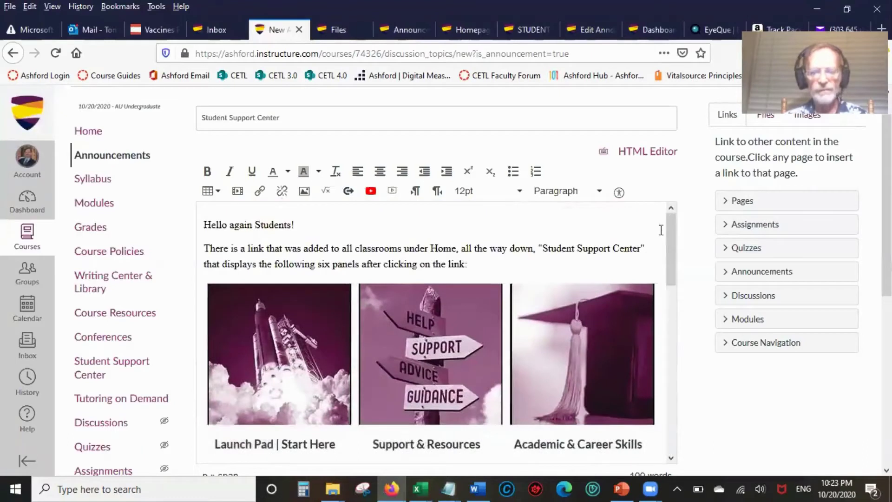
- Return to the PowerPoint slide show and advance to slide 11, 'WRAP UP'
left_click(624, 487)
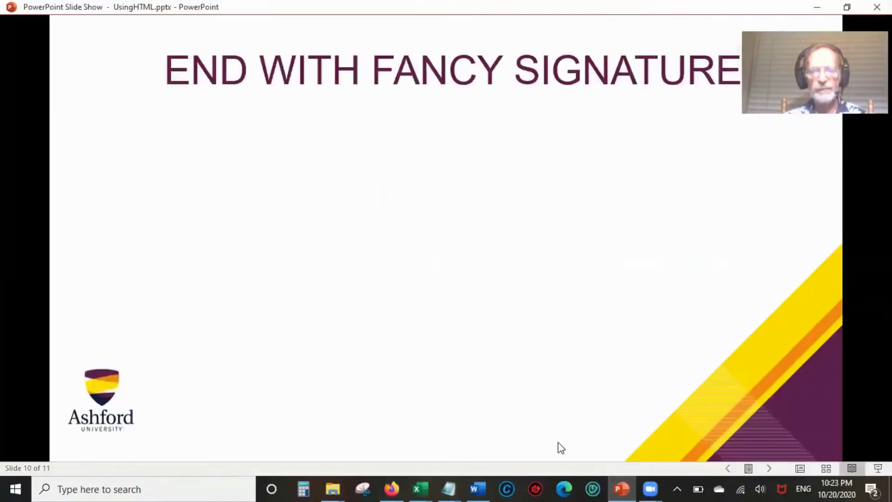
left_click(560, 447)
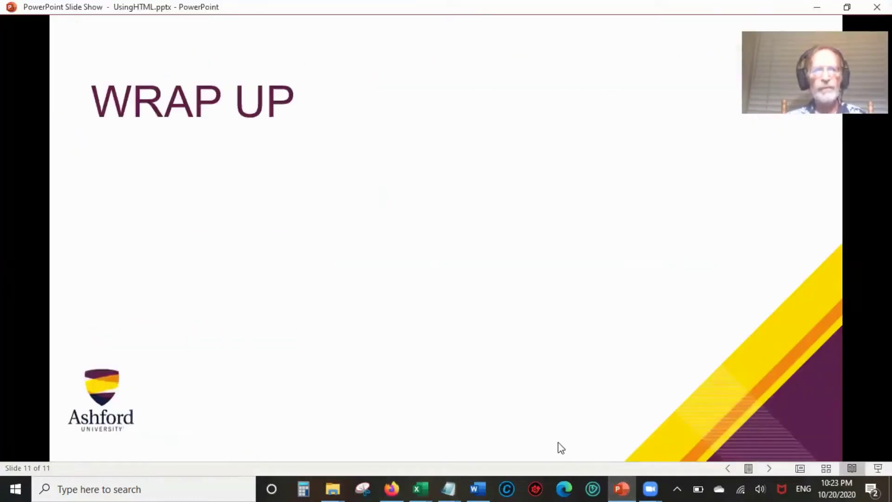